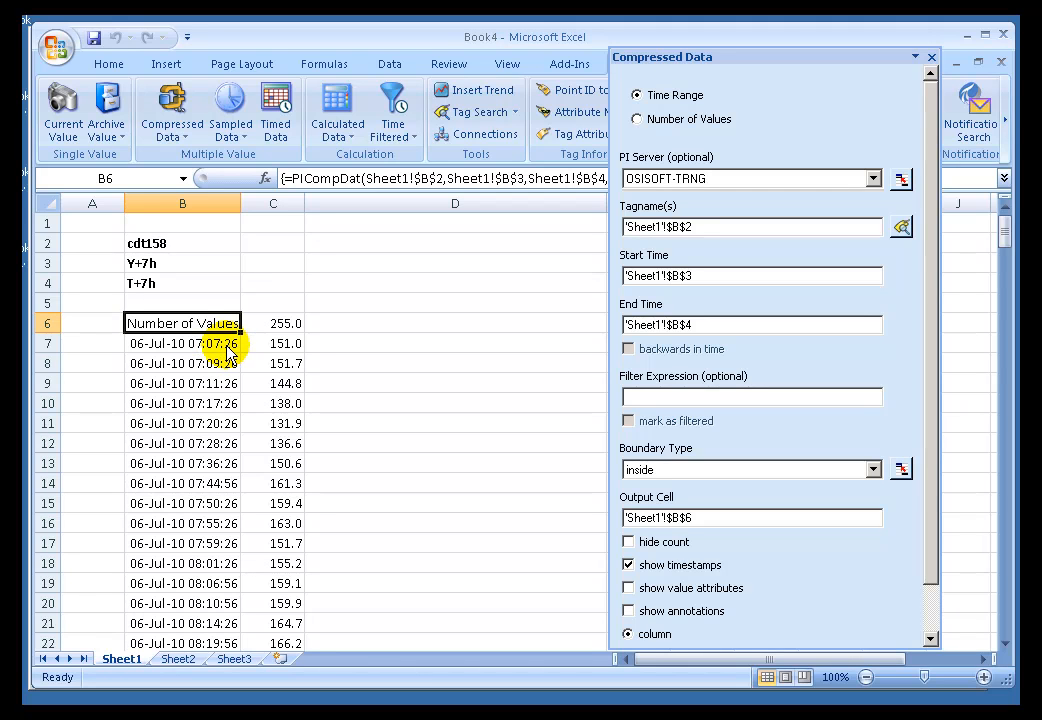
- Examine the first and last timestamps of the compressed data listing returned with the inside boundary type
click(236, 345)
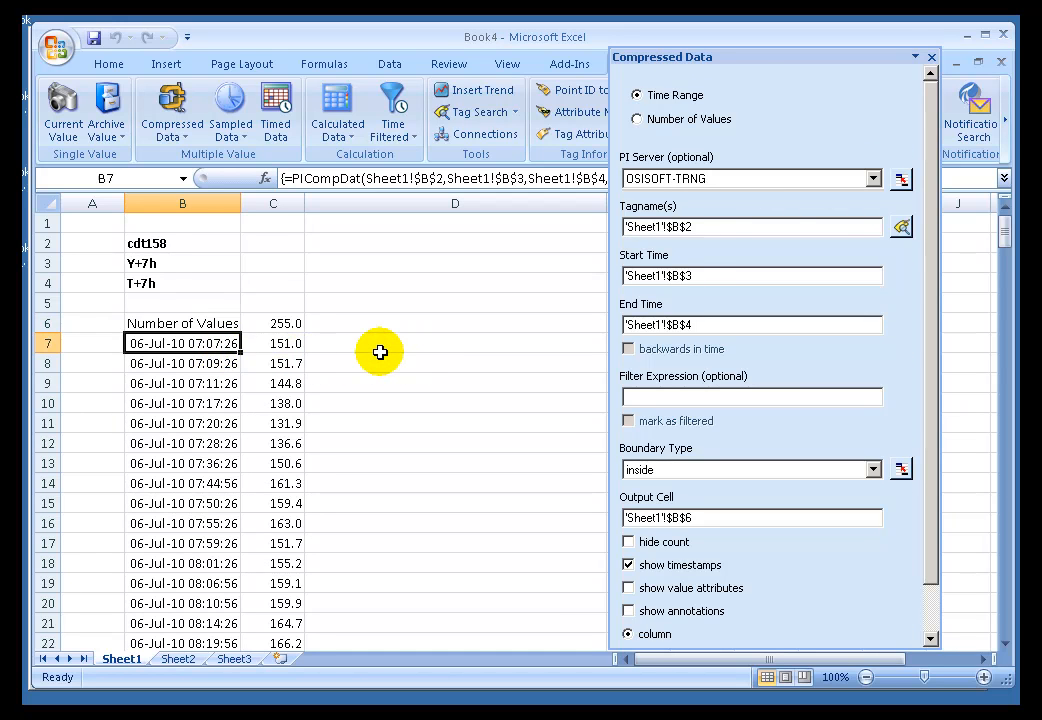
key(ctrl+Down)
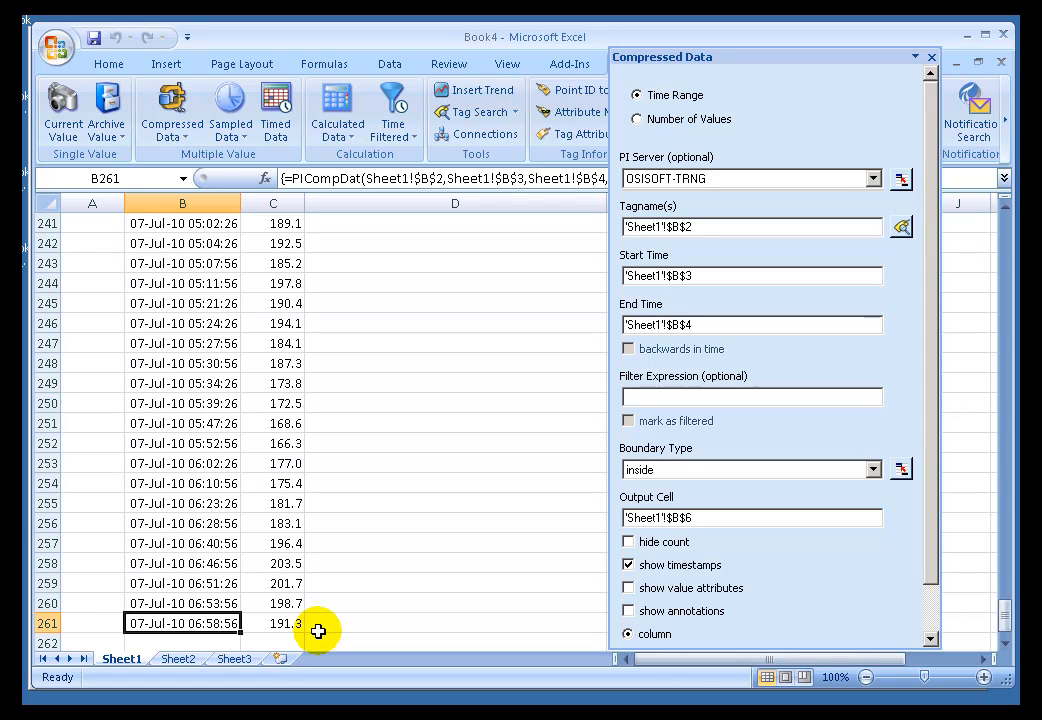
key(ctrl+Home)
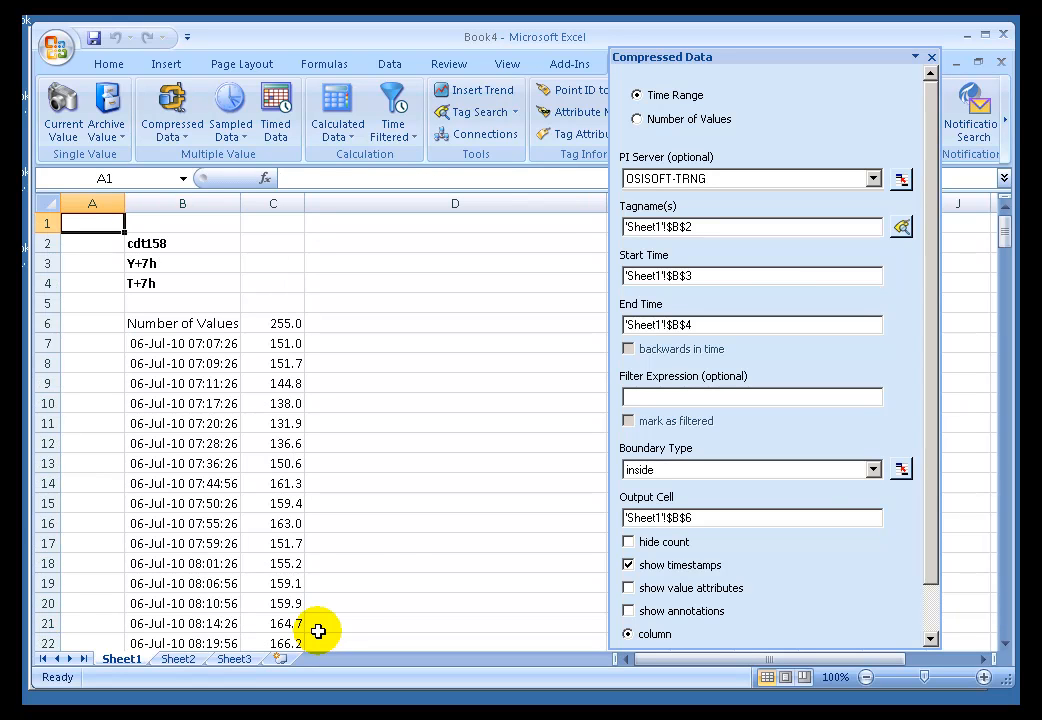
- Set the compressed data query's boundary type to outside and rerun it into cell B6
click(873, 470)
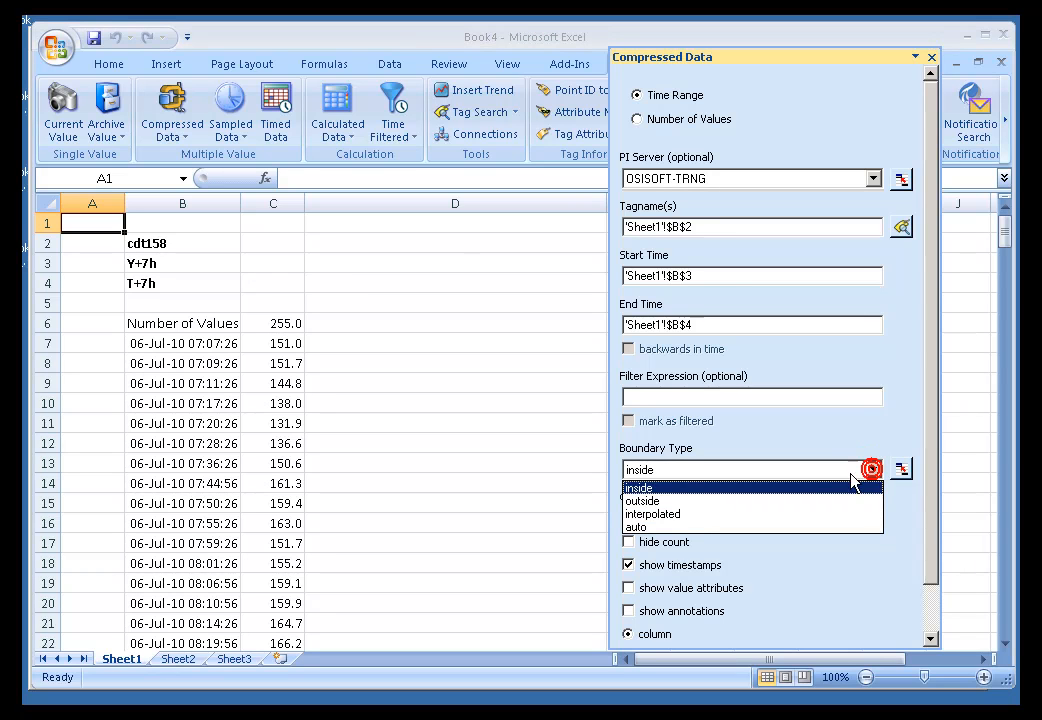
click(644, 508)
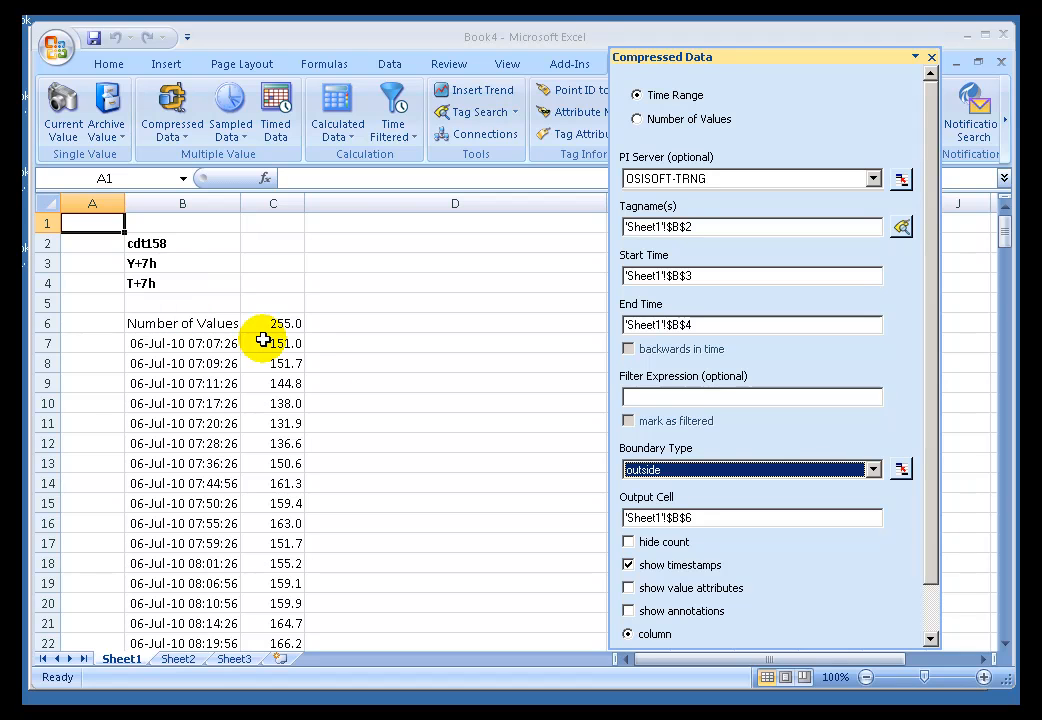
click(931, 612)
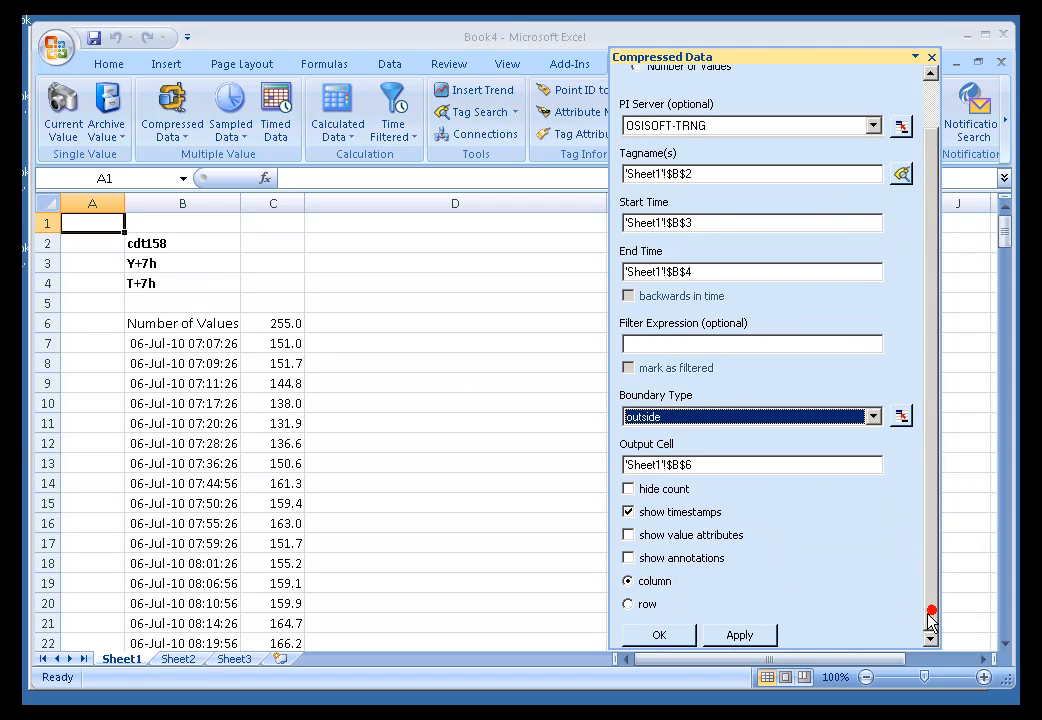
click(659, 635)
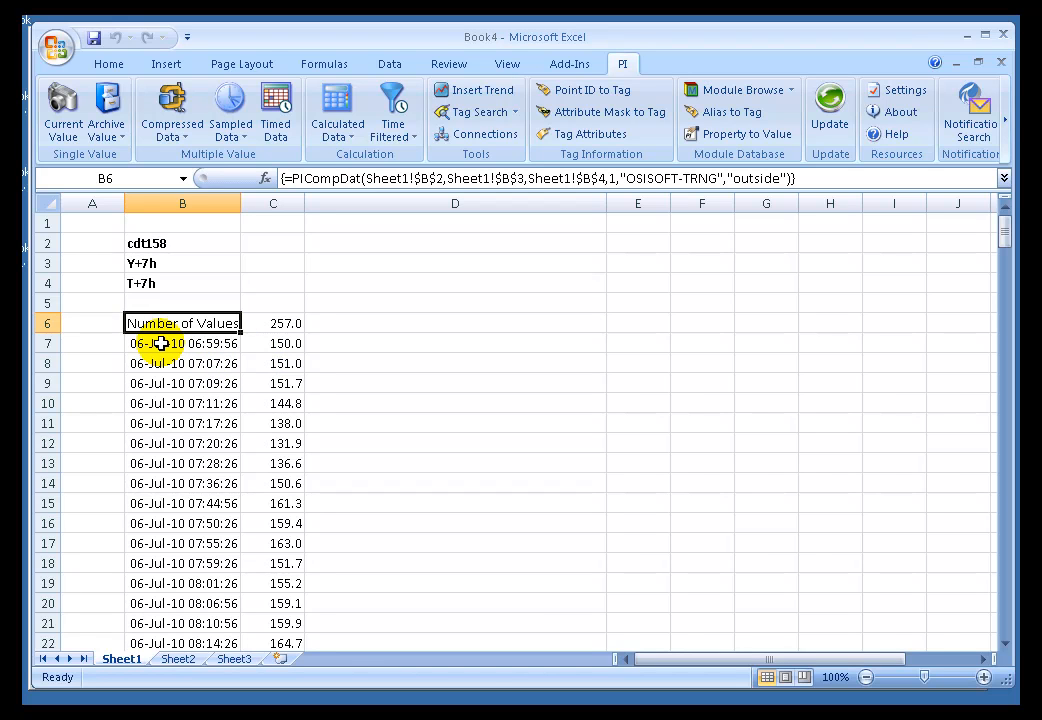
- Reopen the settings of the compressed data array and rerun the query with the boundary type set to interpolated
click(207, 344)
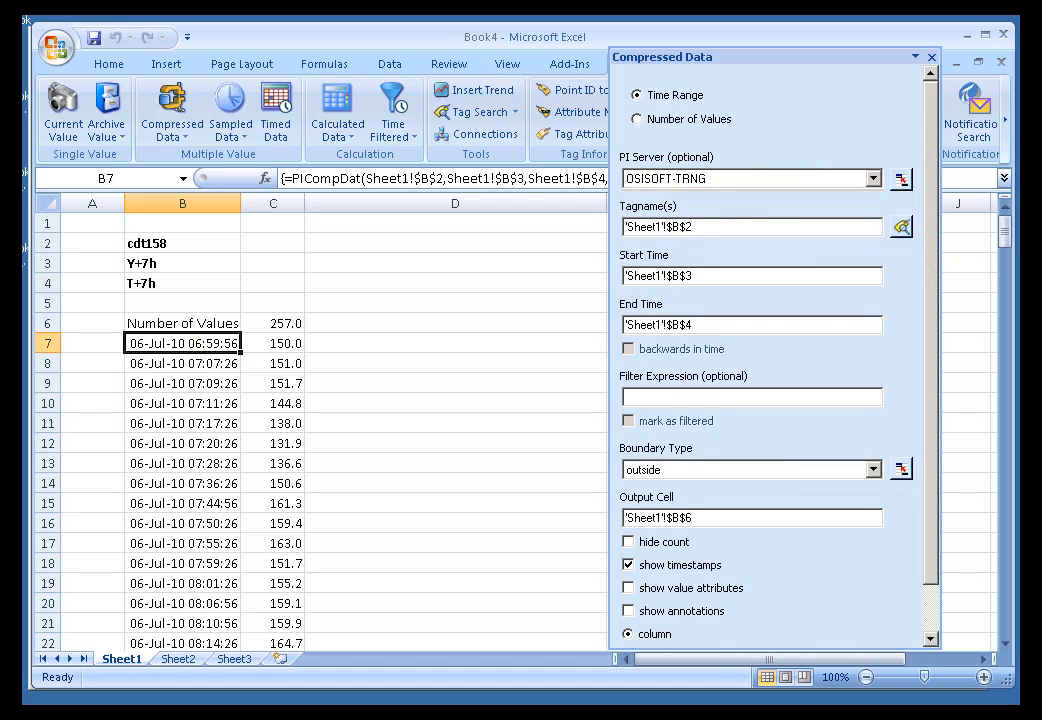
click(872, 470)
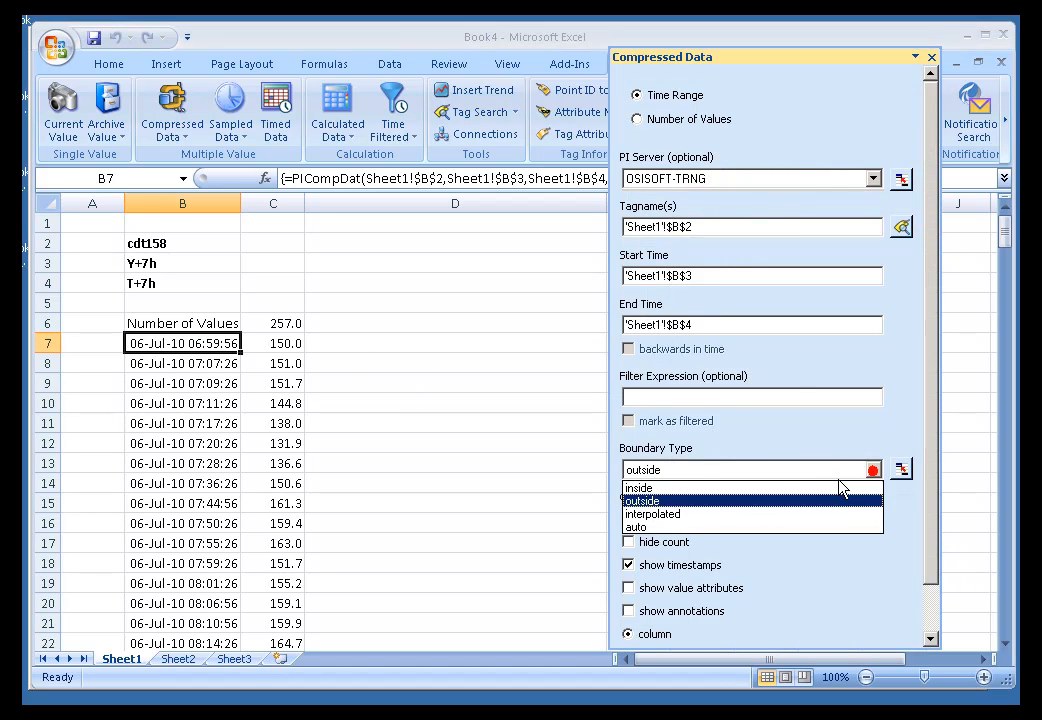
click(679, 510)
drag(934, 550, 935, 632)
click(667, 632)
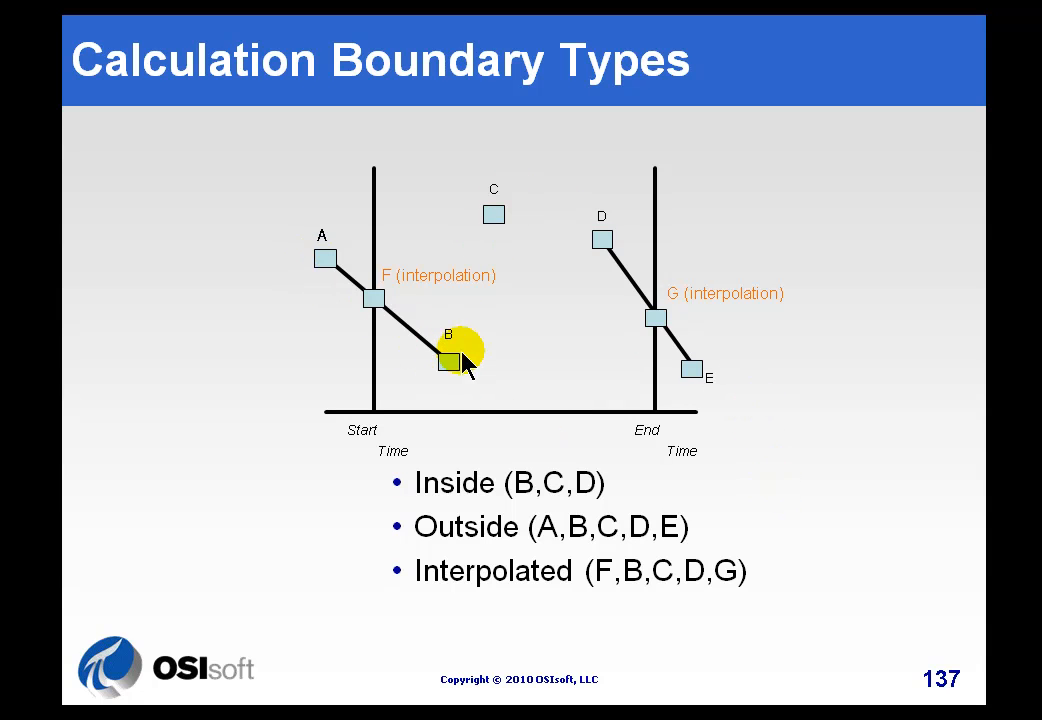
key(ctrl+p)
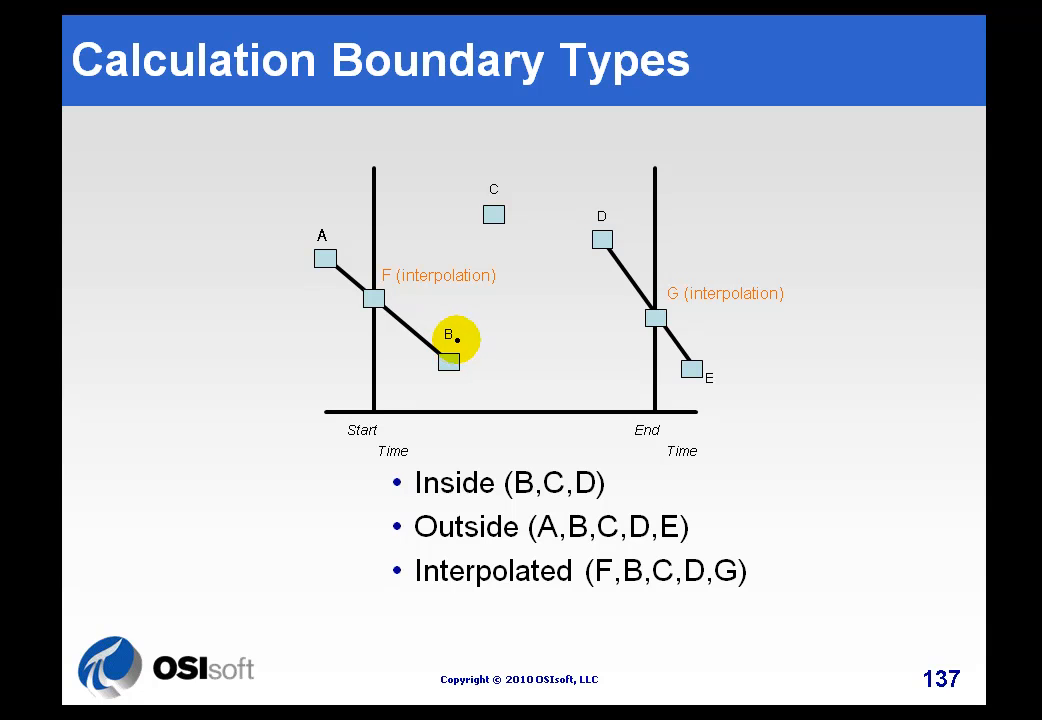
mouse_move(428, 360)
mouse_down()
mouse_move(462, 349)
mouse_move(430, 355)
mouse_up()
mouse_move(500, 221)
mouse_down()
mouse_move(489, 191)
mouse_move(503, 207)
mouse_up()
mouse_move(608, 226)
mouse_down()
mouse_move(584, 244)
mouse_move(614, 230)
mouse_up()
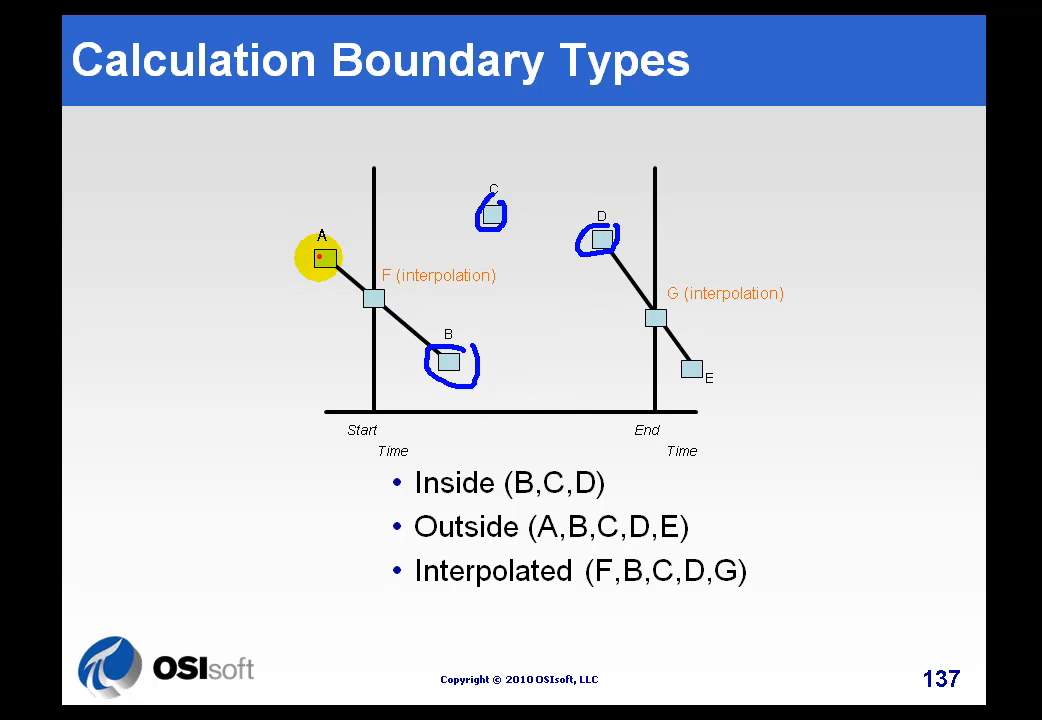
mouse_move(345, 240)
mouse_down()
mouse_move(330, 285)
mouse_move(350, 245)
mouse_up()
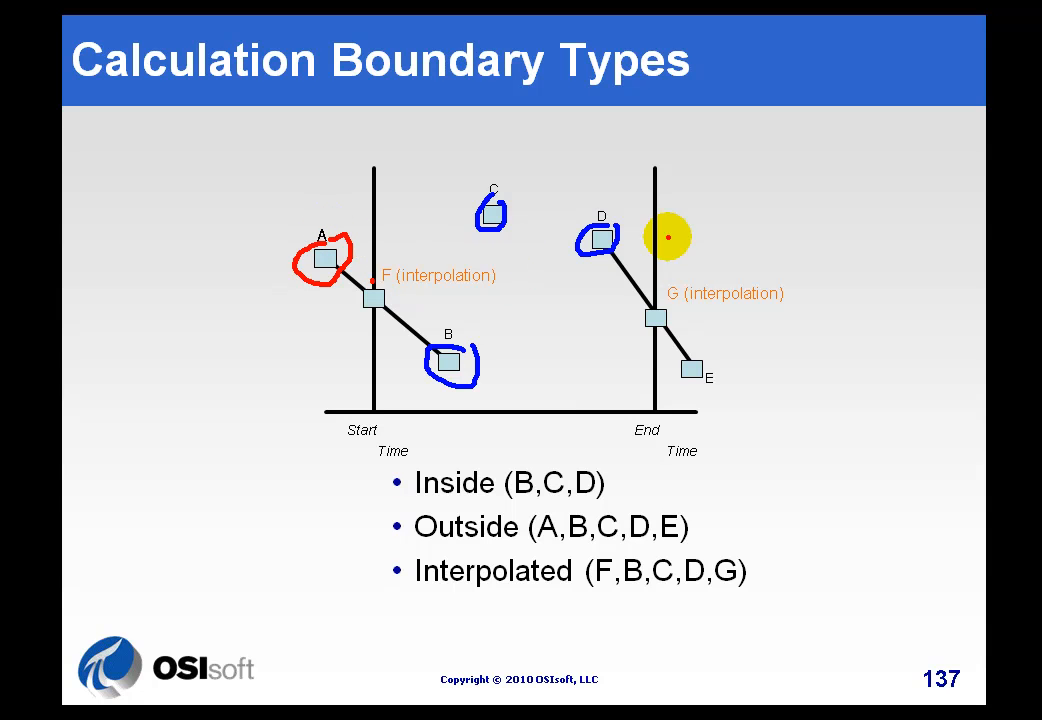
mouse_move(689, 355)
mouse_down()
mouse_move(704, 355)
mouse_move(693, 372)
mouse_move(702, 342)
mouse_up()
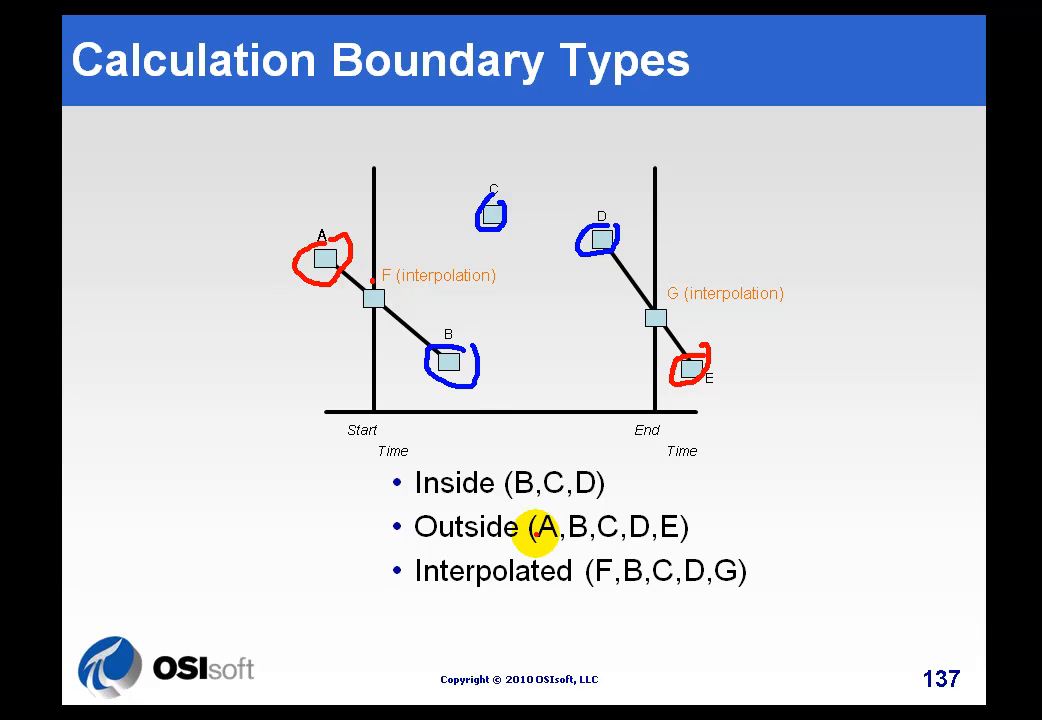
key(e)
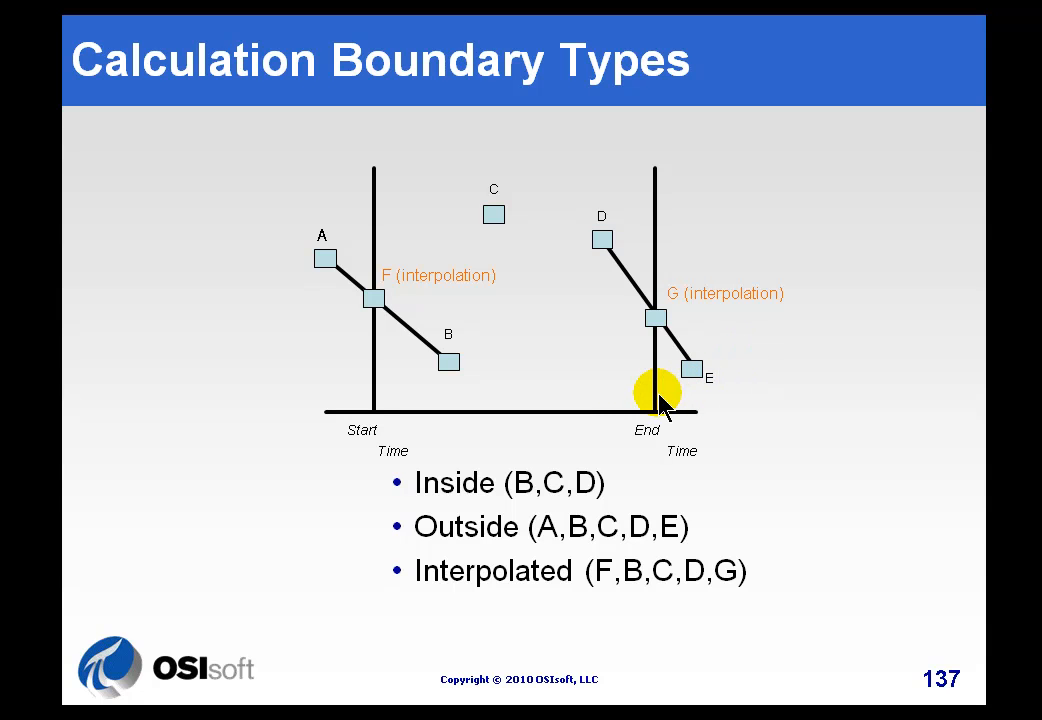
mouse_move(395, 277)
mouse_down()
mouse_move(344, 285)
mouse_move(396, 275)
mouse_up()
mouse_move(668, 296)
mouse_down()
mouse_move(630, 340)
mouse_move(654, 295)
mouse_up()
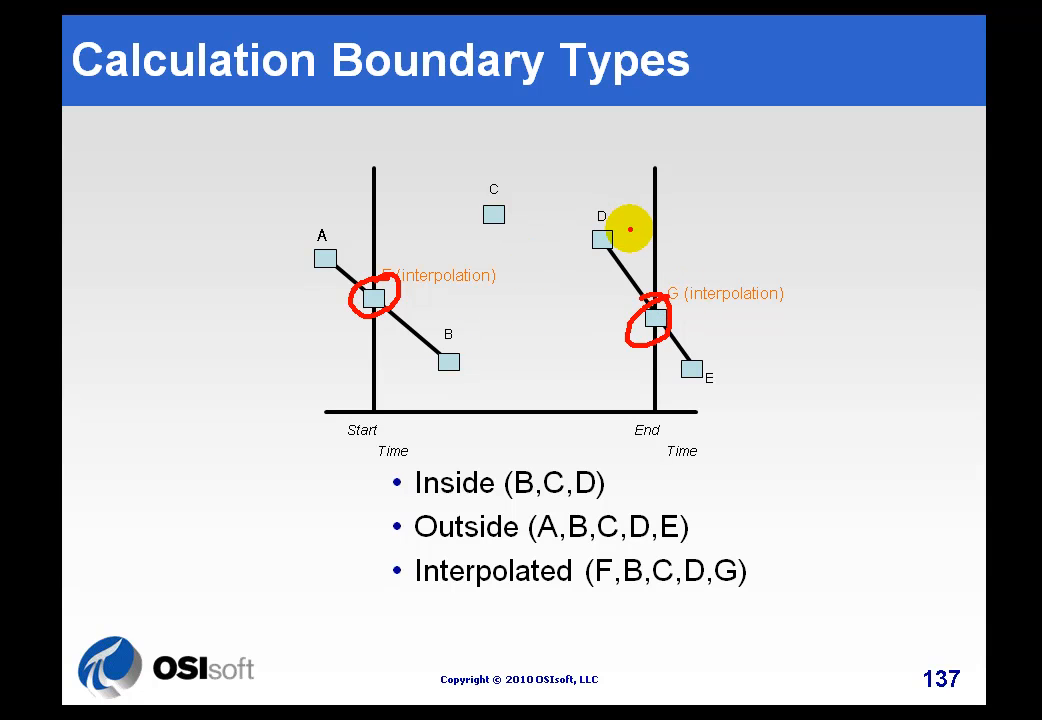
drag(434, 350, 432, 350)
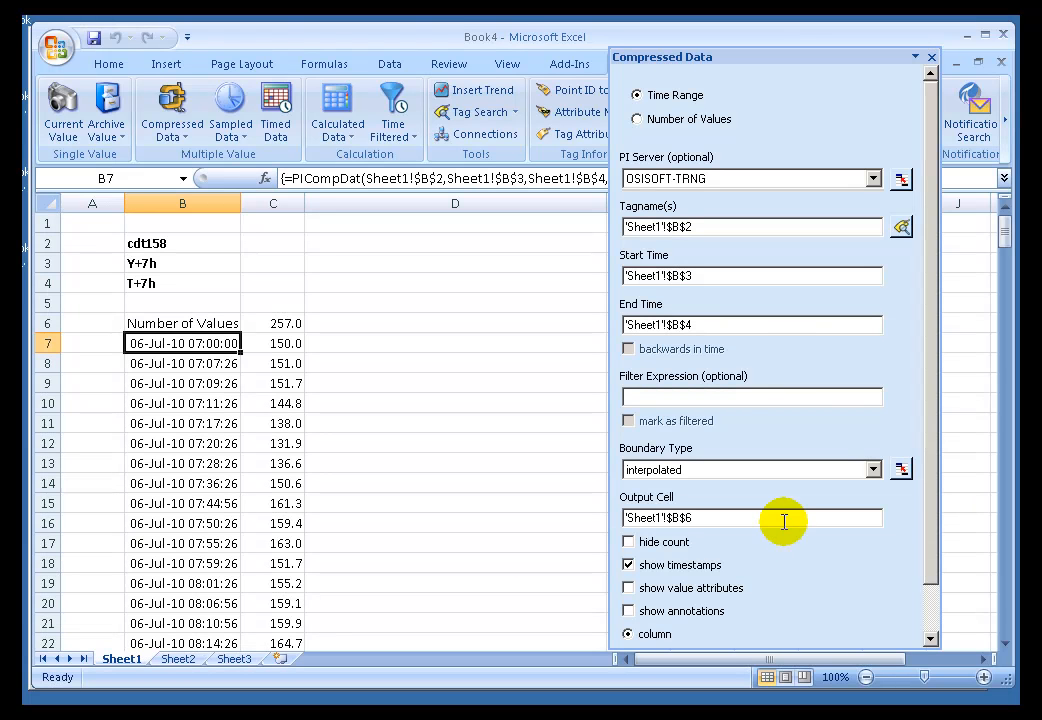
- Choose auto as the boundary type of the compressed data query
click(871, 472)
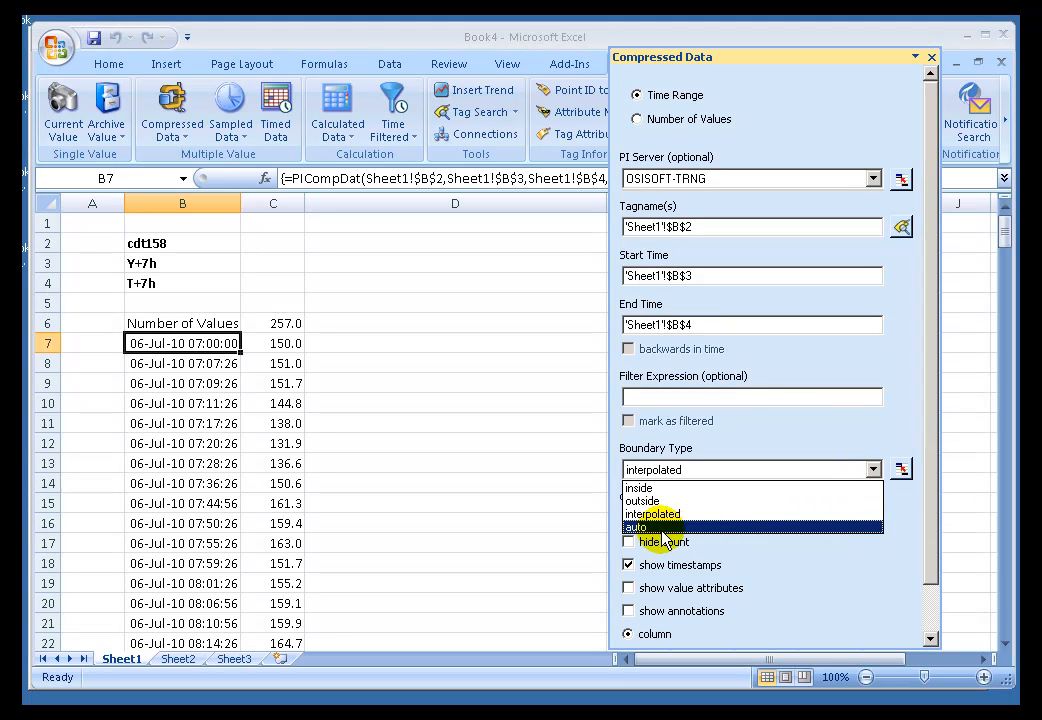
click(651, 528)
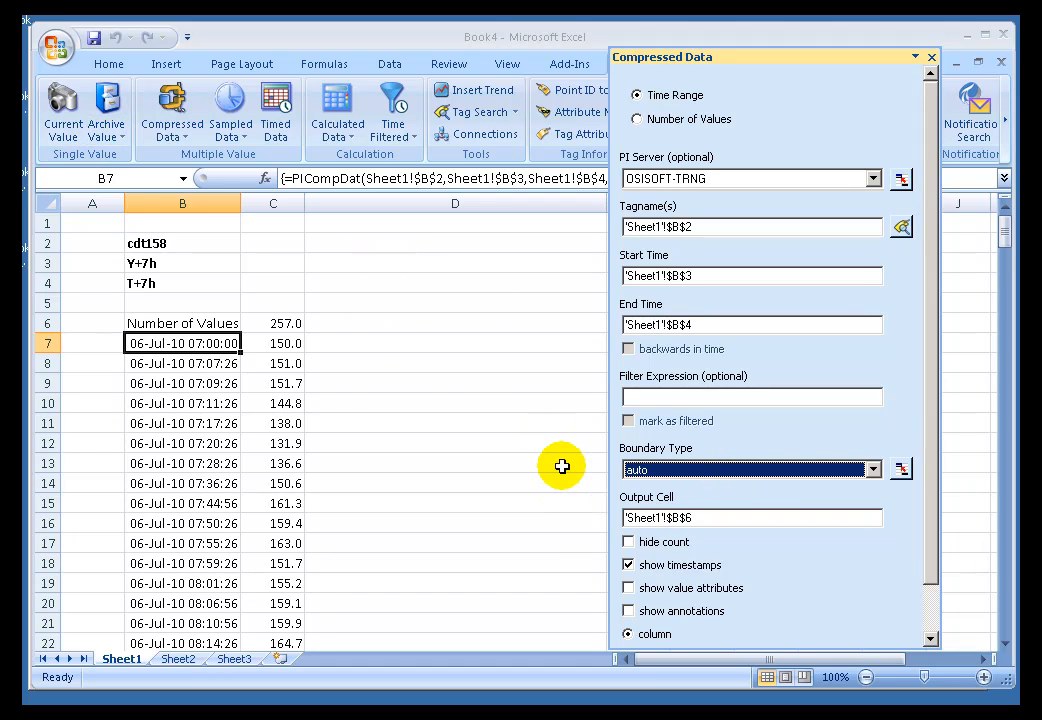
- Switch to PI System Management Tools, compare the Step attribute of points cdt158 and cdep158, and return to Excel
click(467, 520)
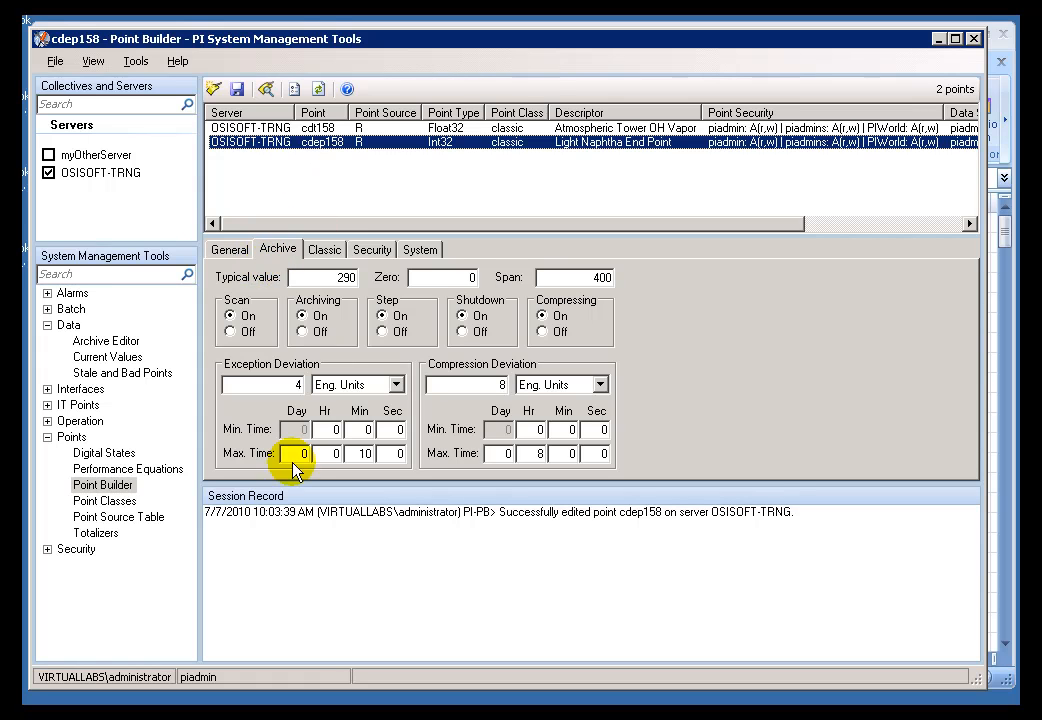
click(250, 129)
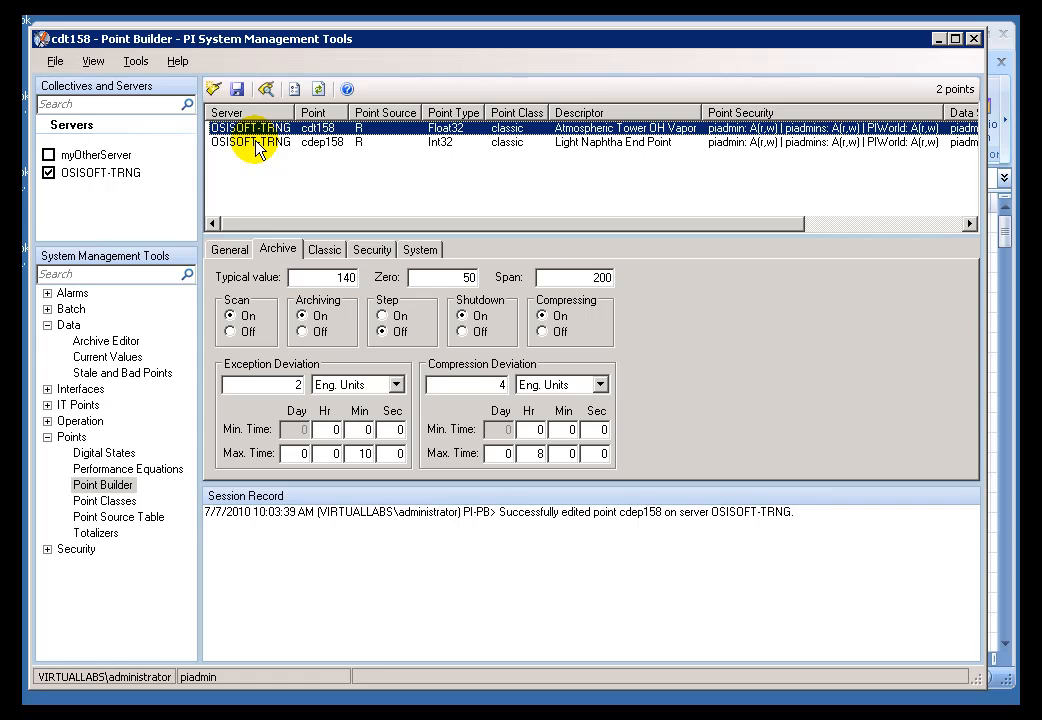
click(384, 316)
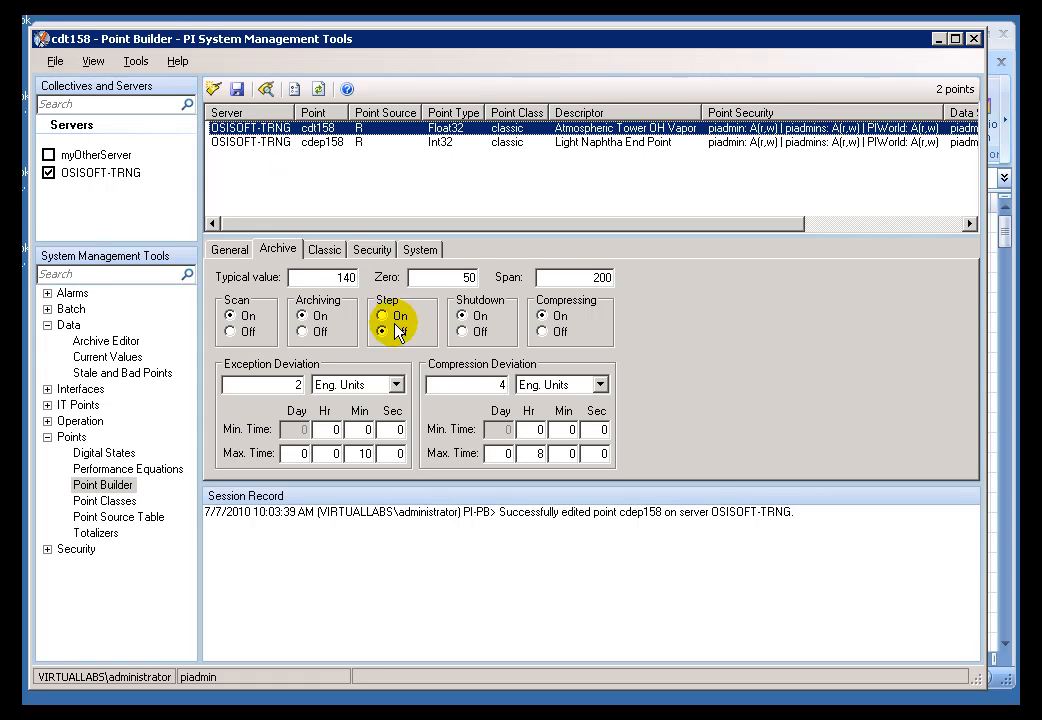
click(273, 144)
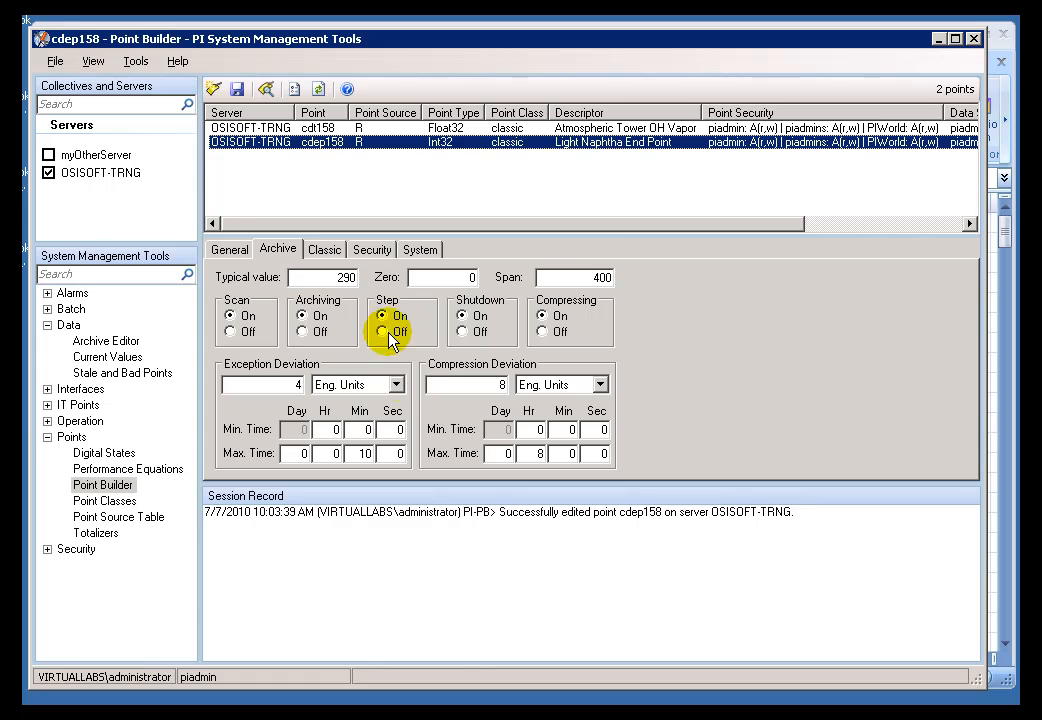
click(540, 714)
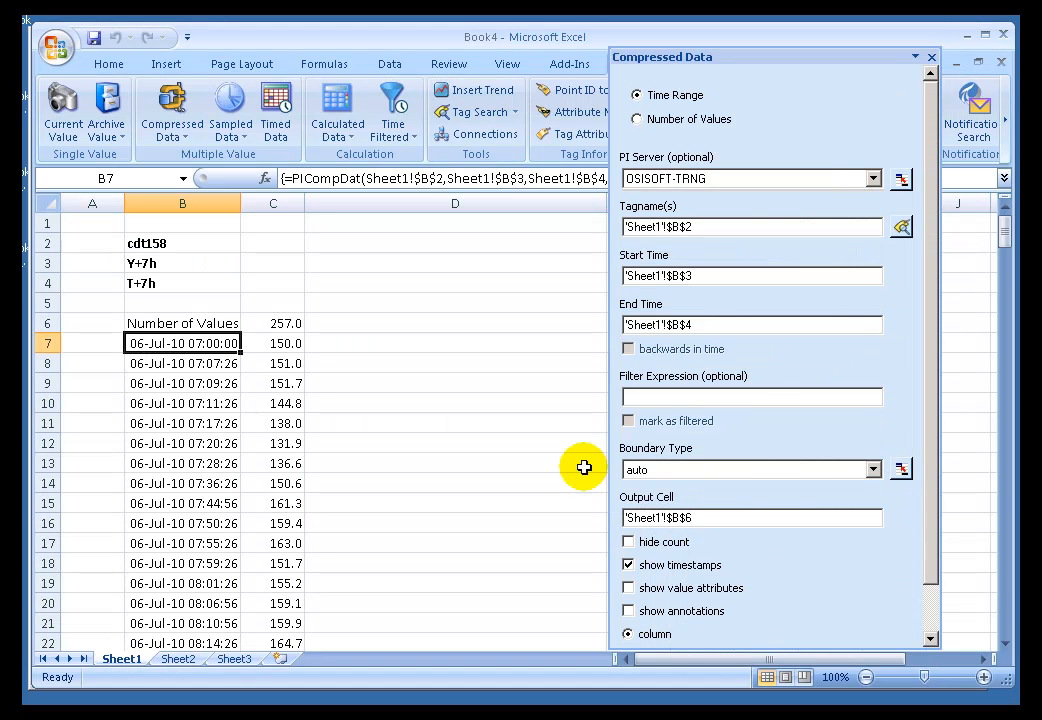
click(873, 470)
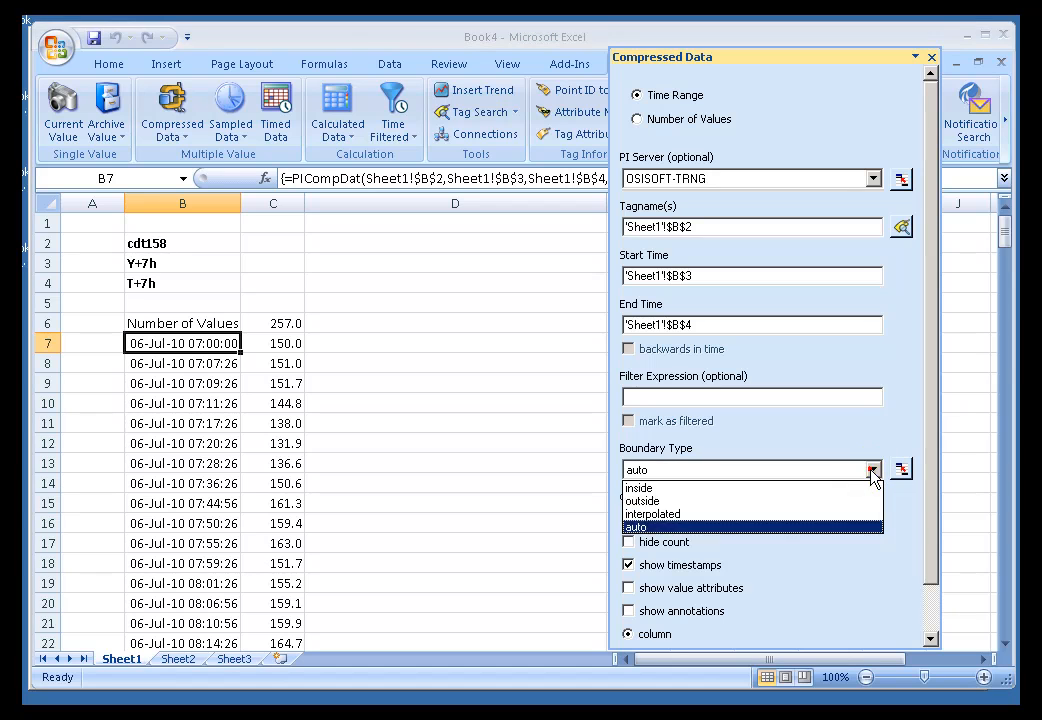
click(651, 528)
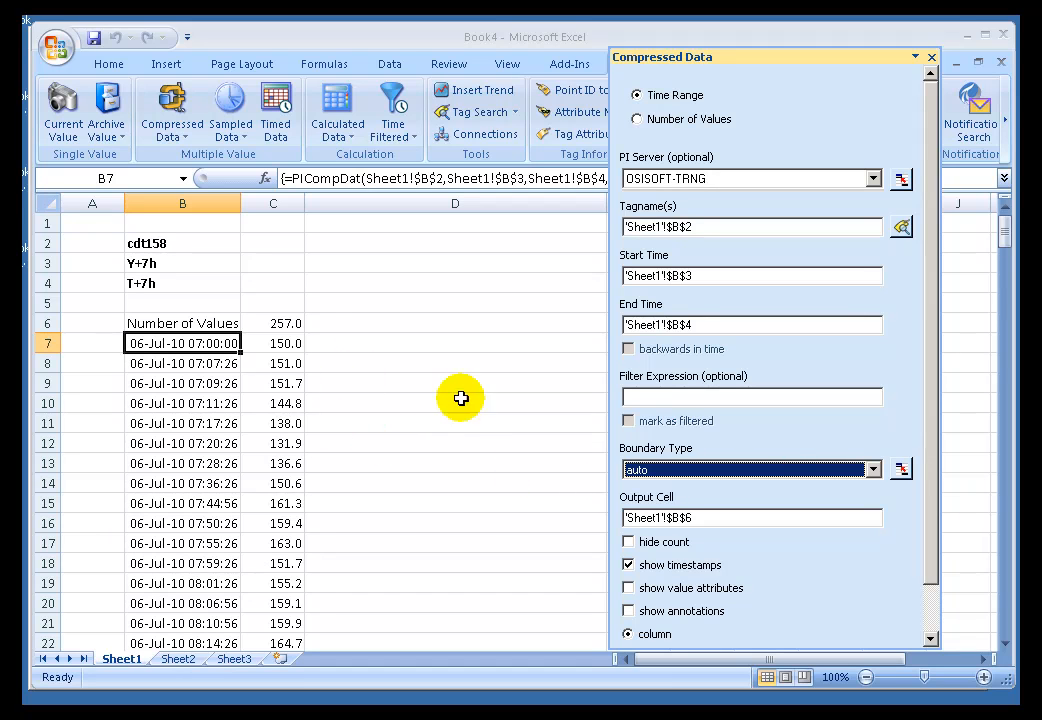
click(757, 478)
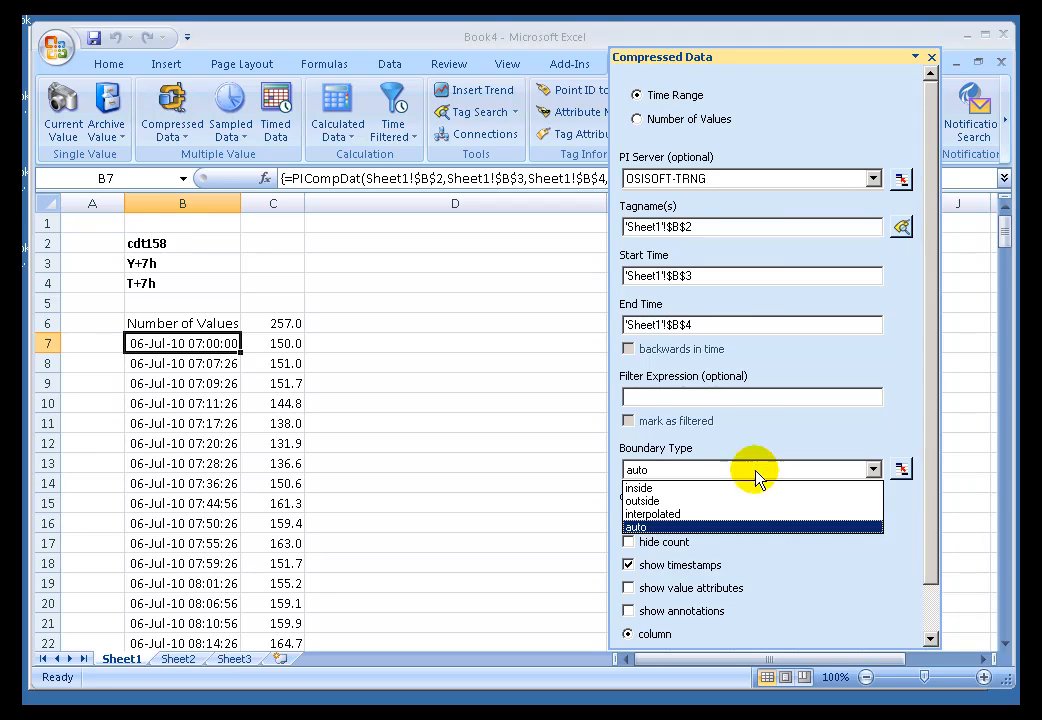
click(675, 470)
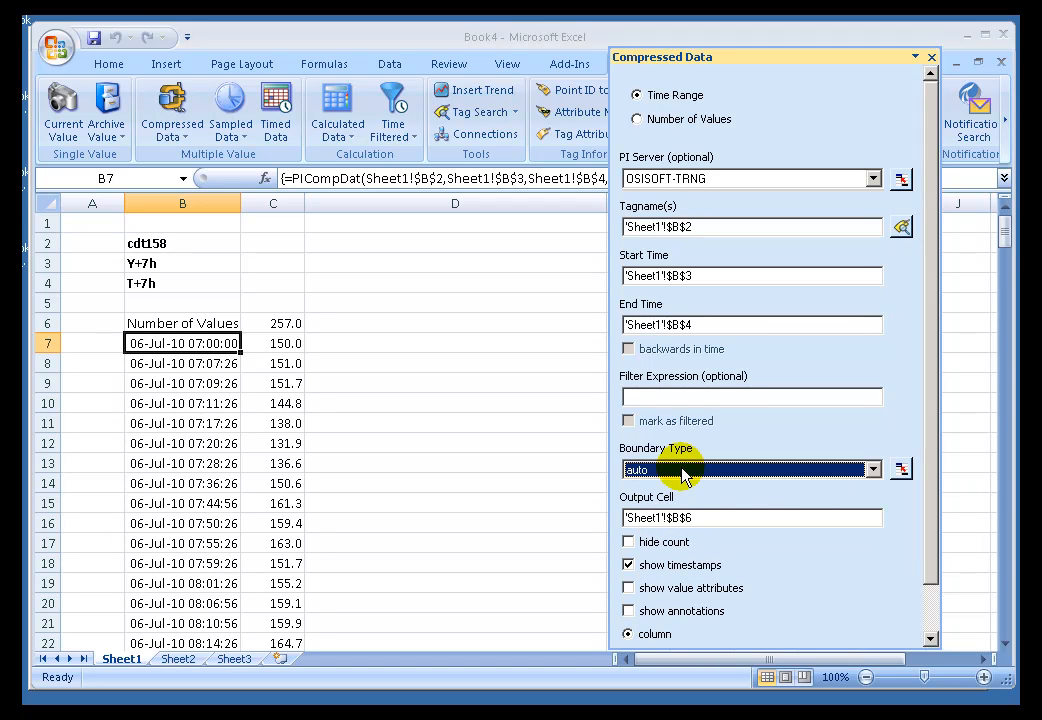
click(681, 470)
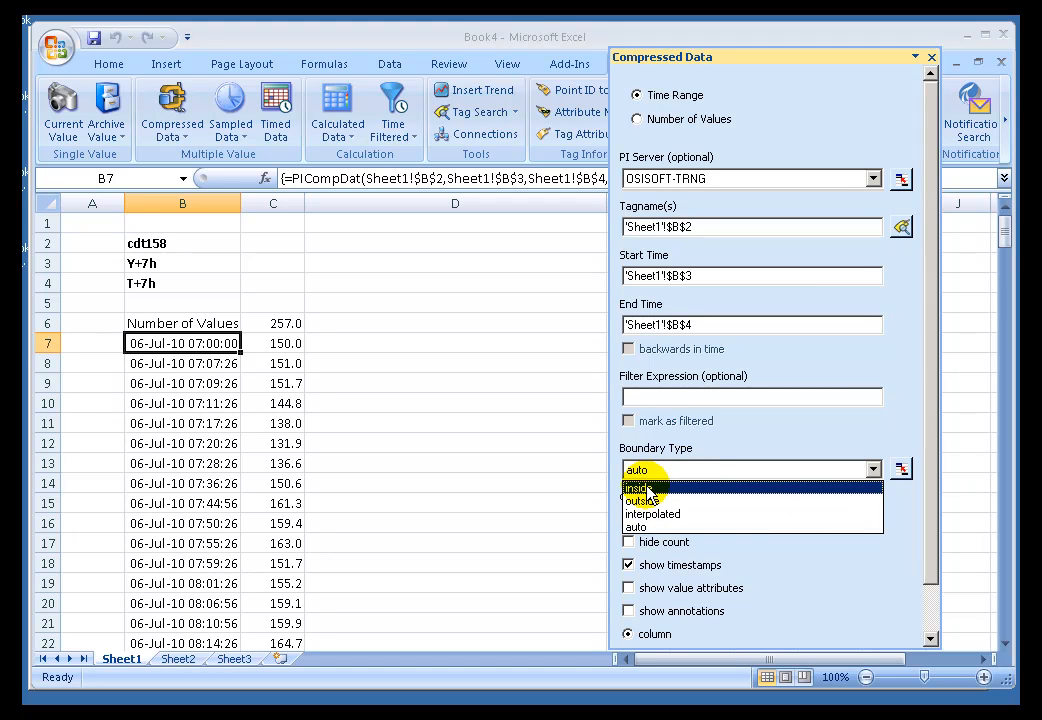
click(495, 405)
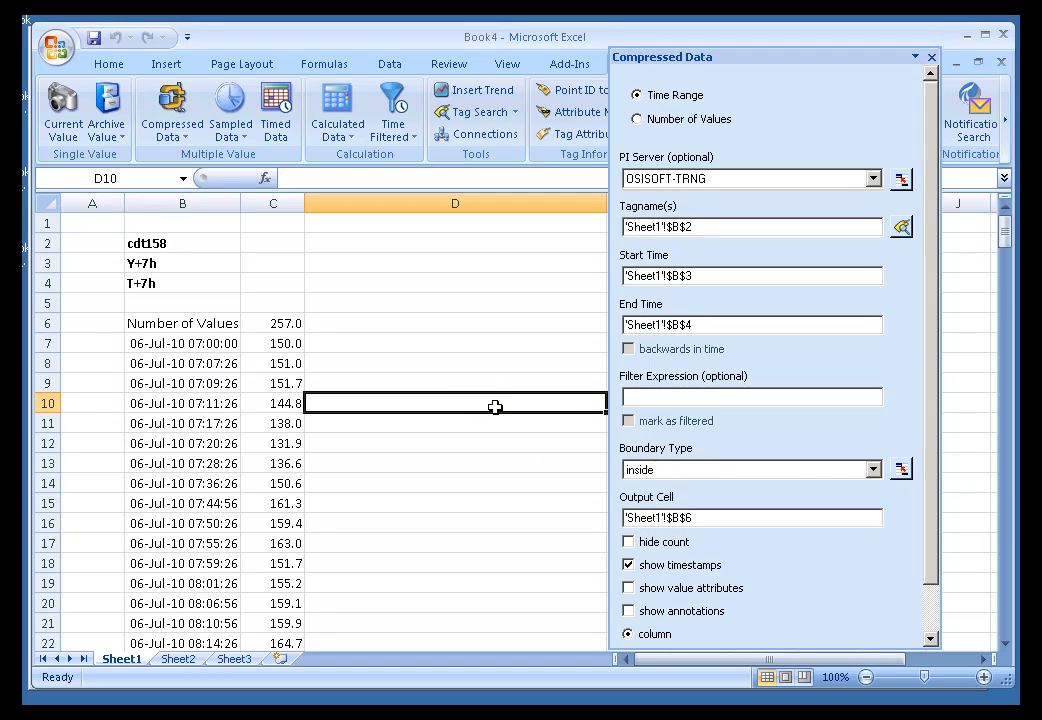
- Set the boundary type to auto and rerun the compressed data query into cell B6
click(705, 470)
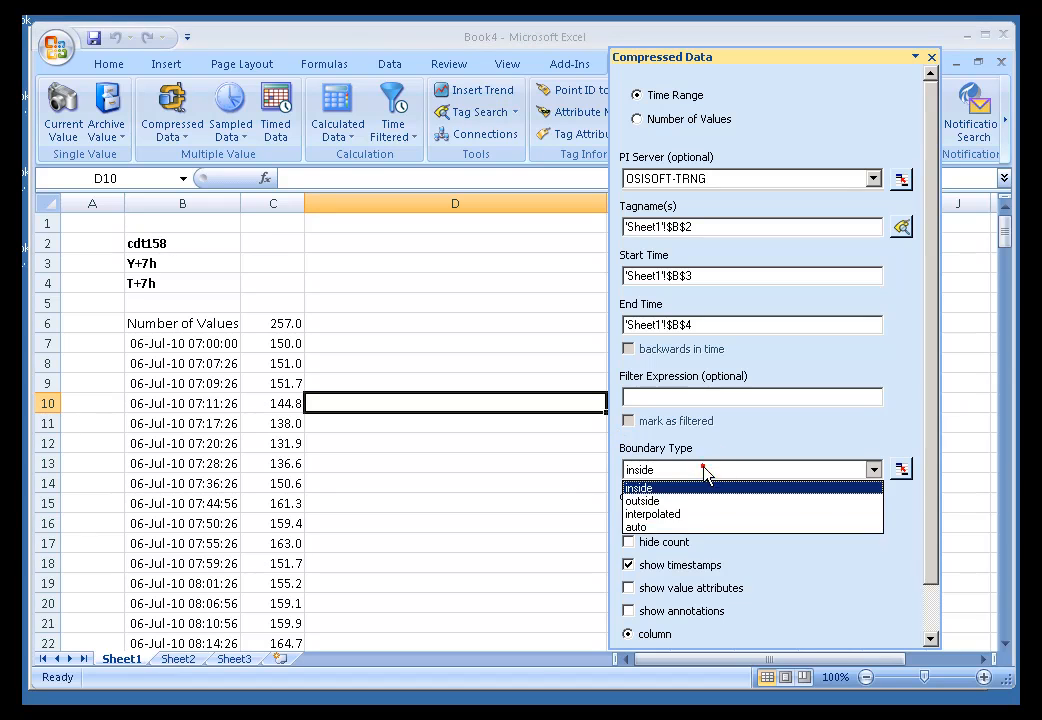
click(641, 527)
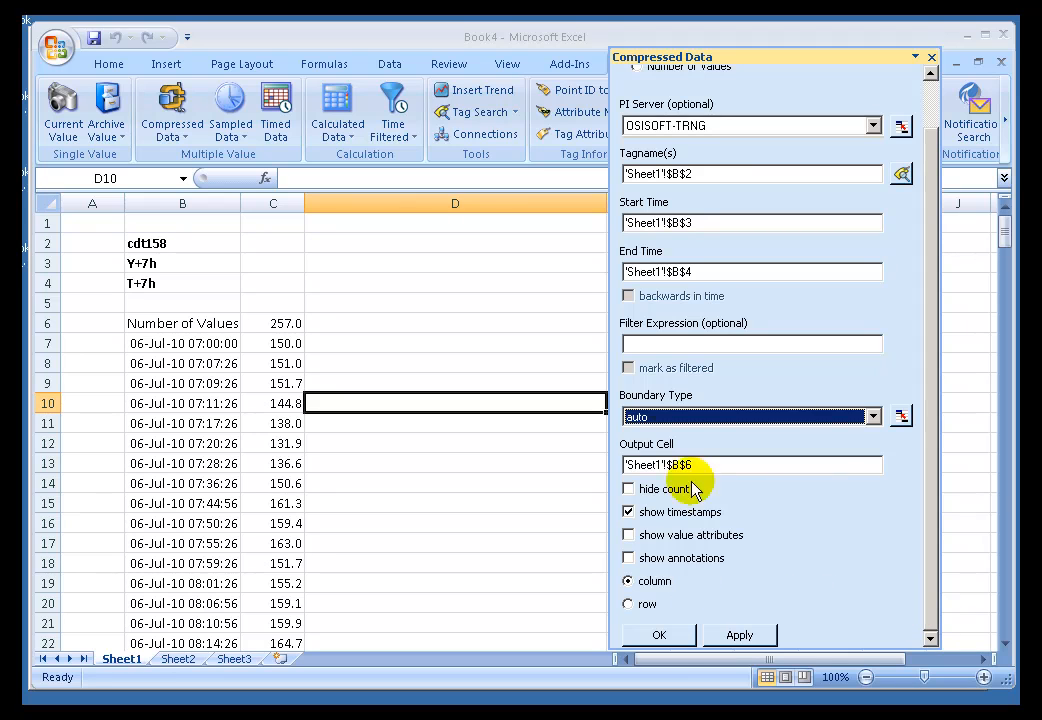
click(662, 636)
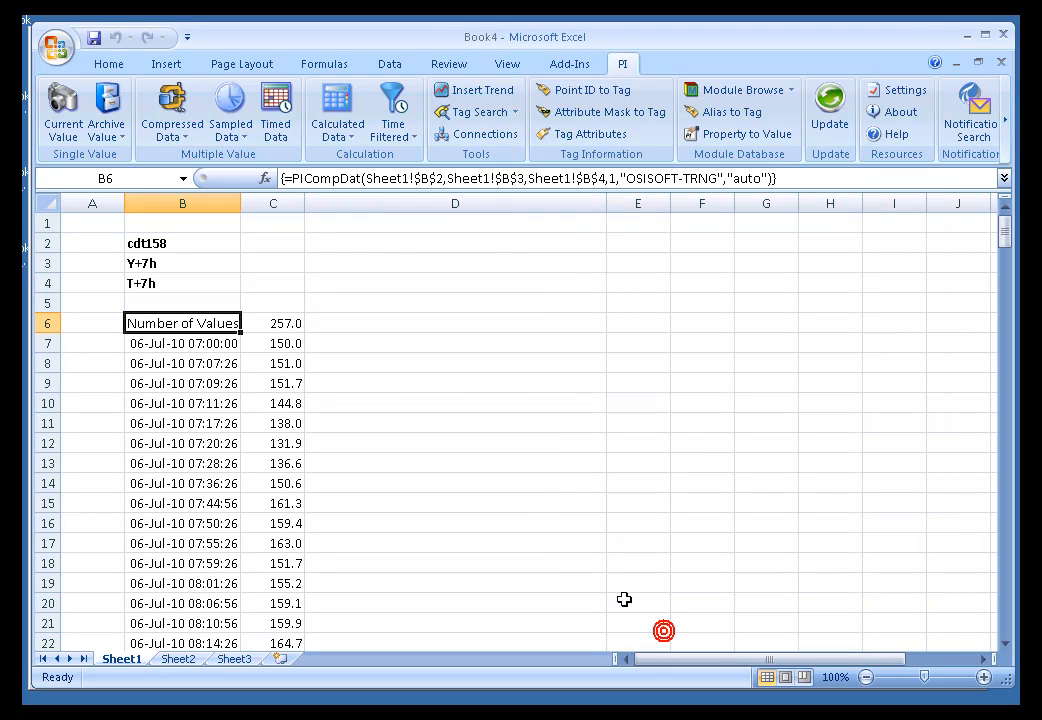
- Change the tag name in cell B2 to cdep158 and review the first and last timestamps of the refreshed array
click(183, 345)
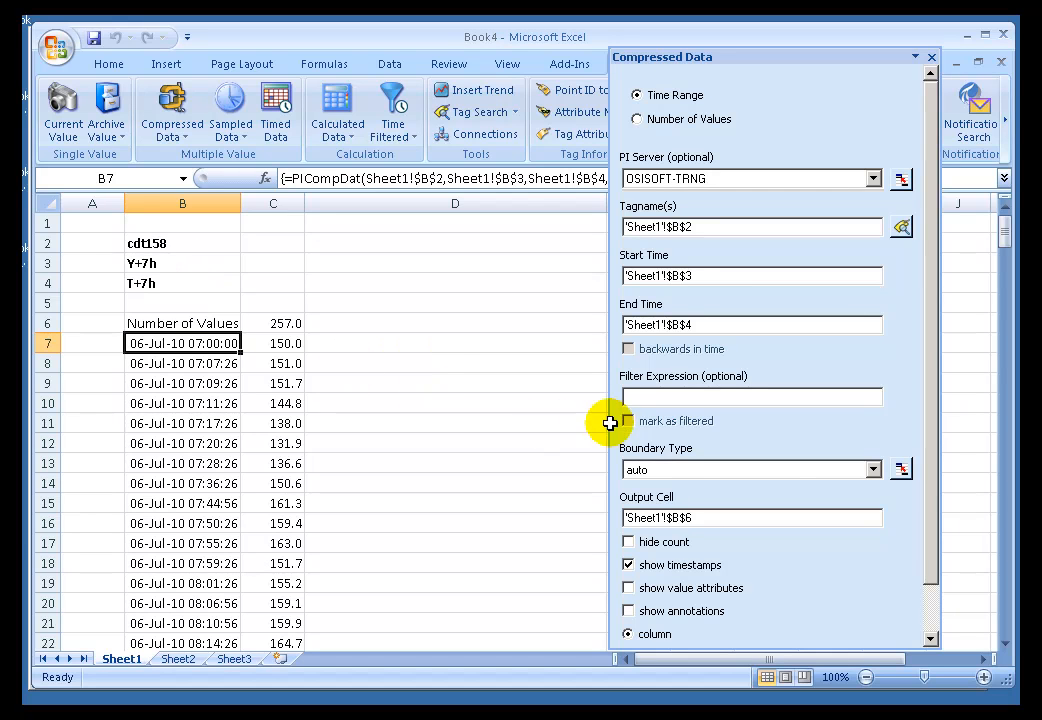
click(185, 244)
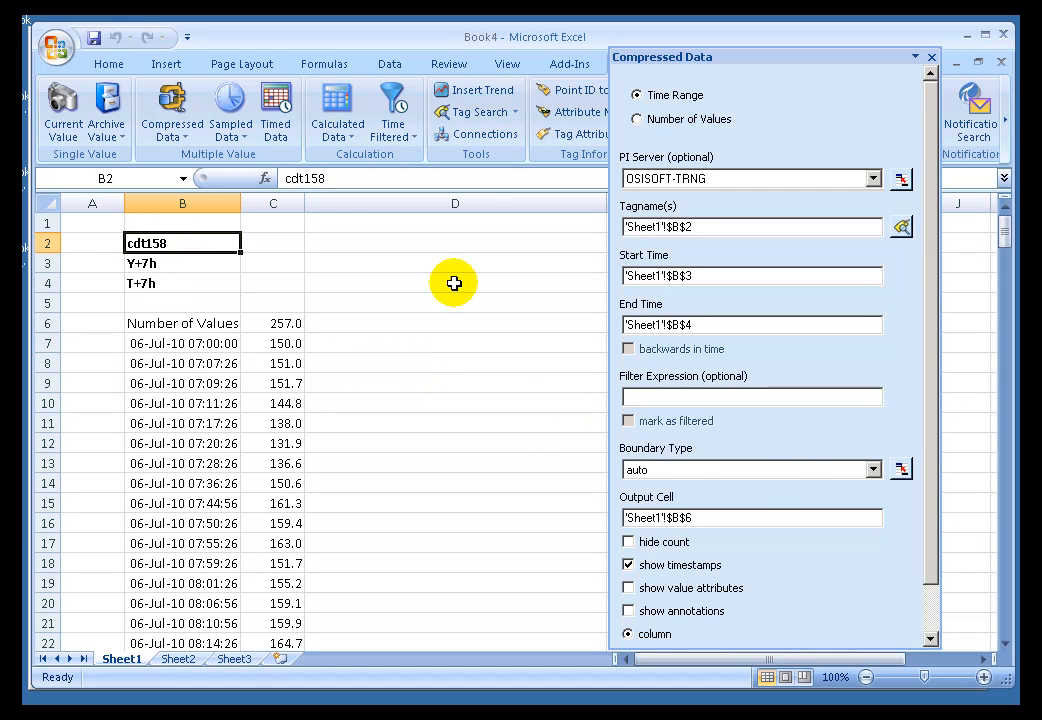
text(cdep)
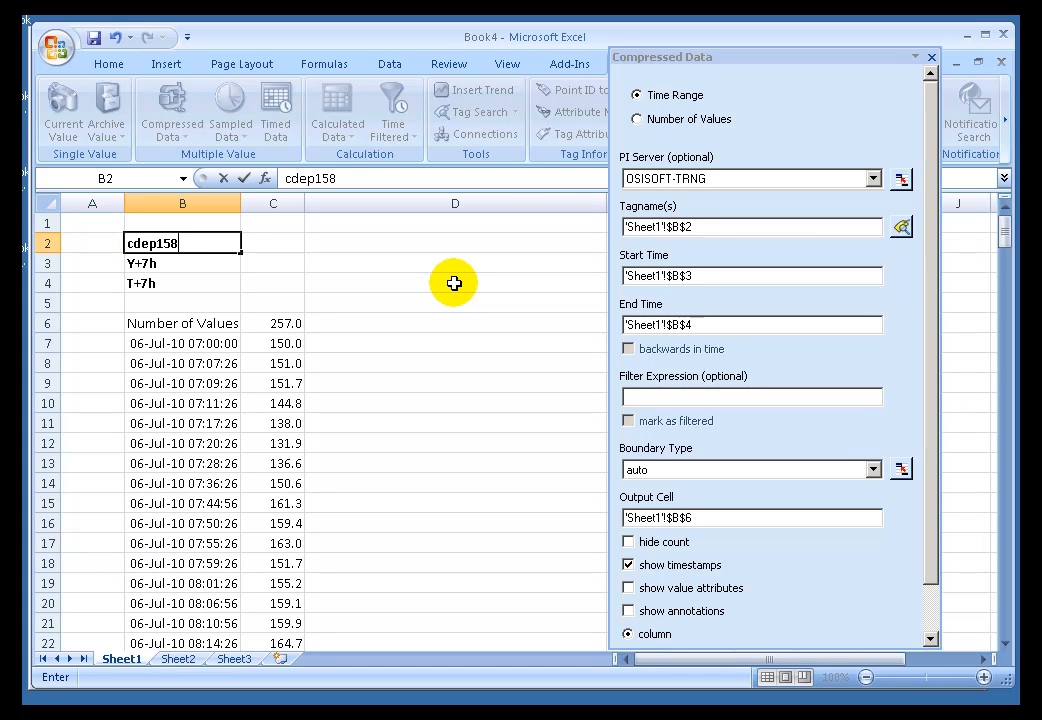
key(Return)
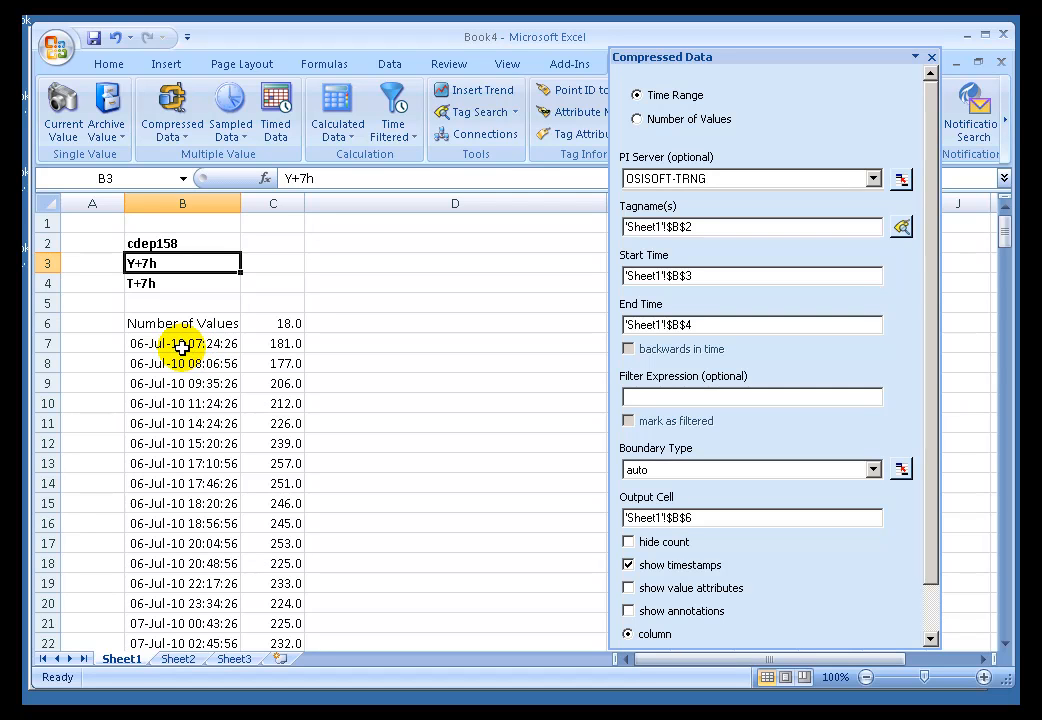
click(147, 342)
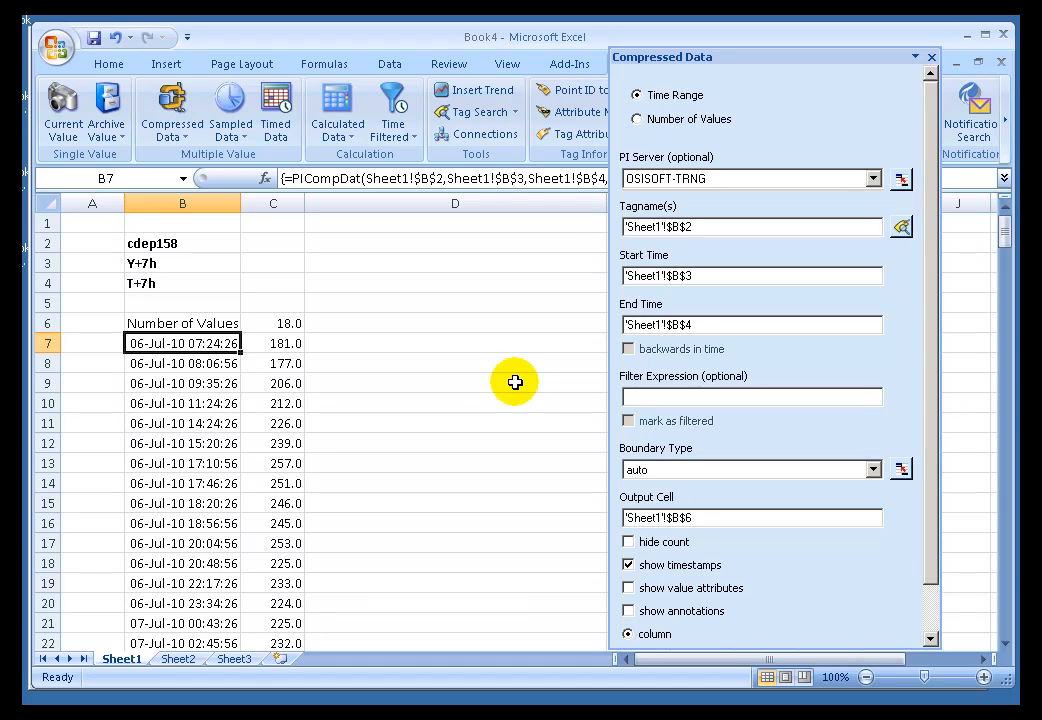
click(1006, 563)
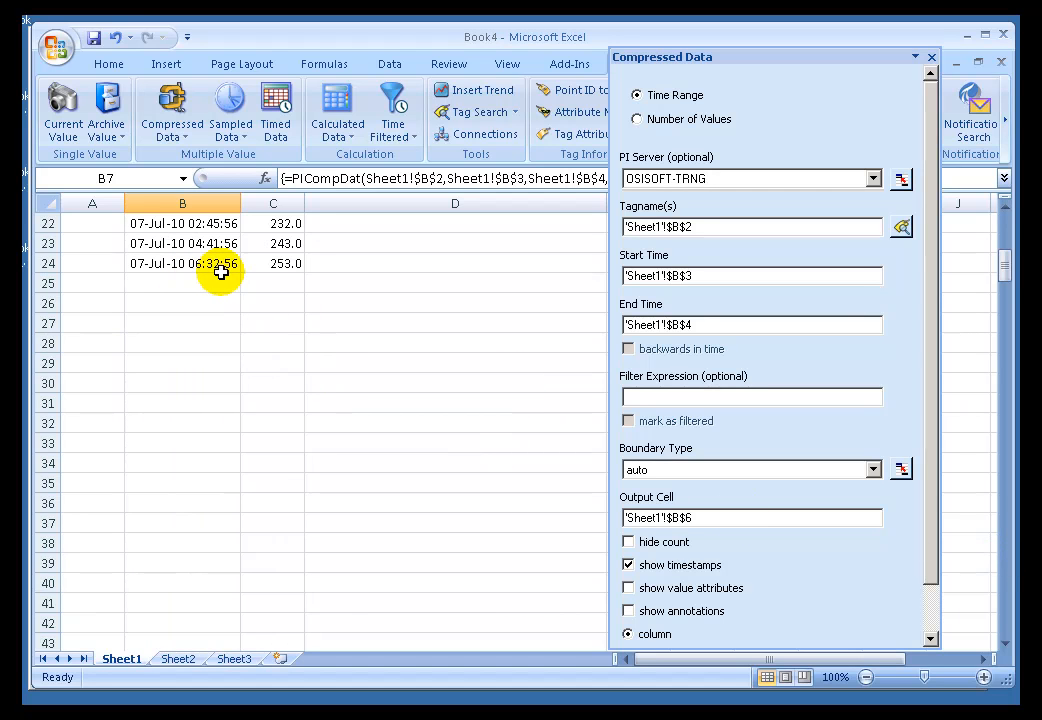
click(1006, 240)
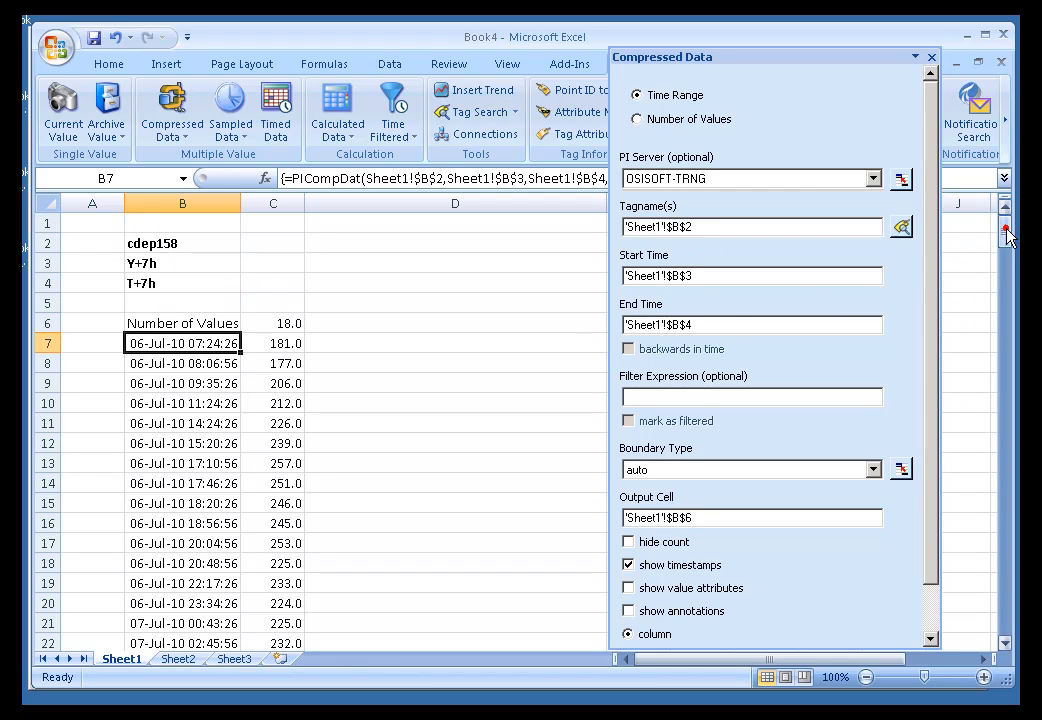
- Replace the tag name in cell B2 with sinusoid to refresh the compressed data for that point
click(145, 243)
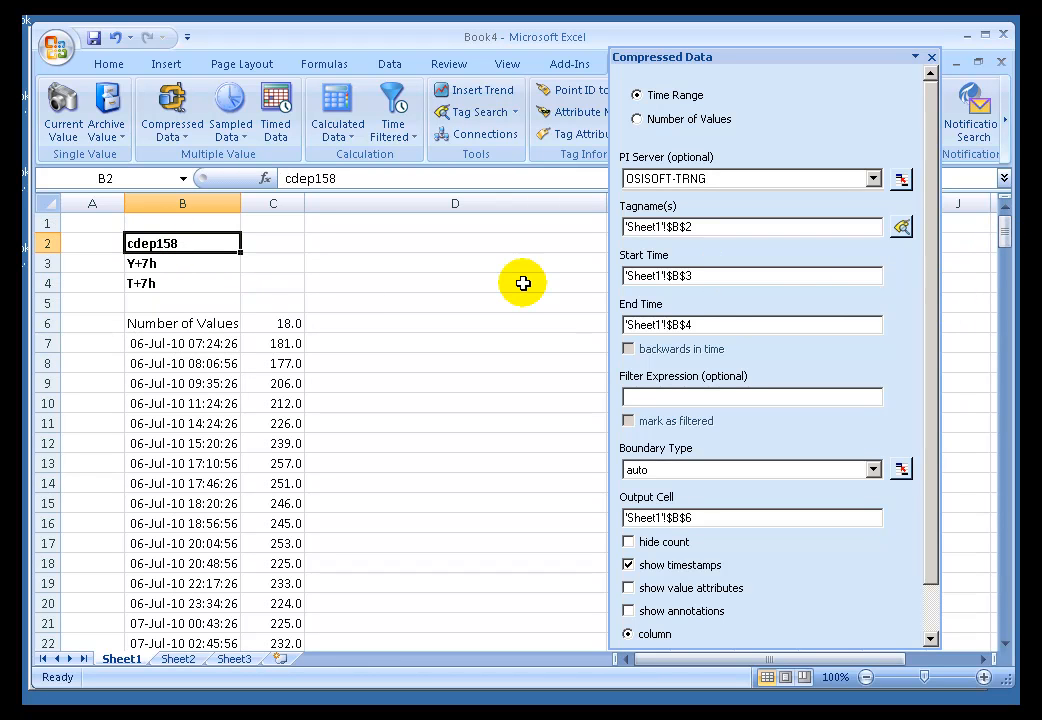
text(sinusoid)
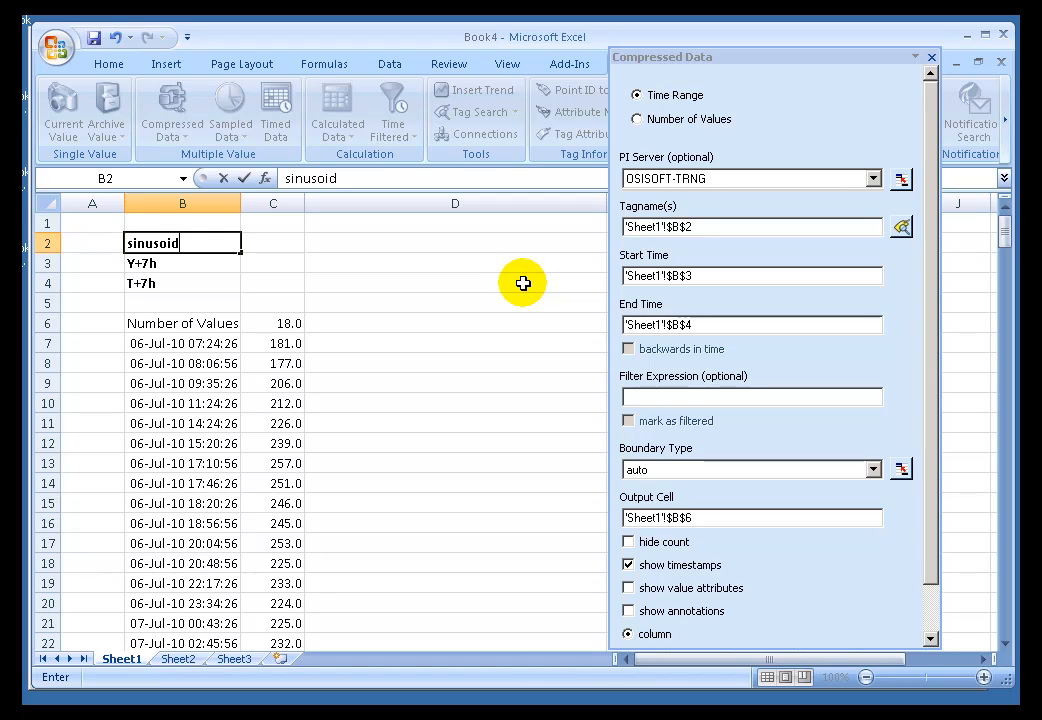
key(Return)
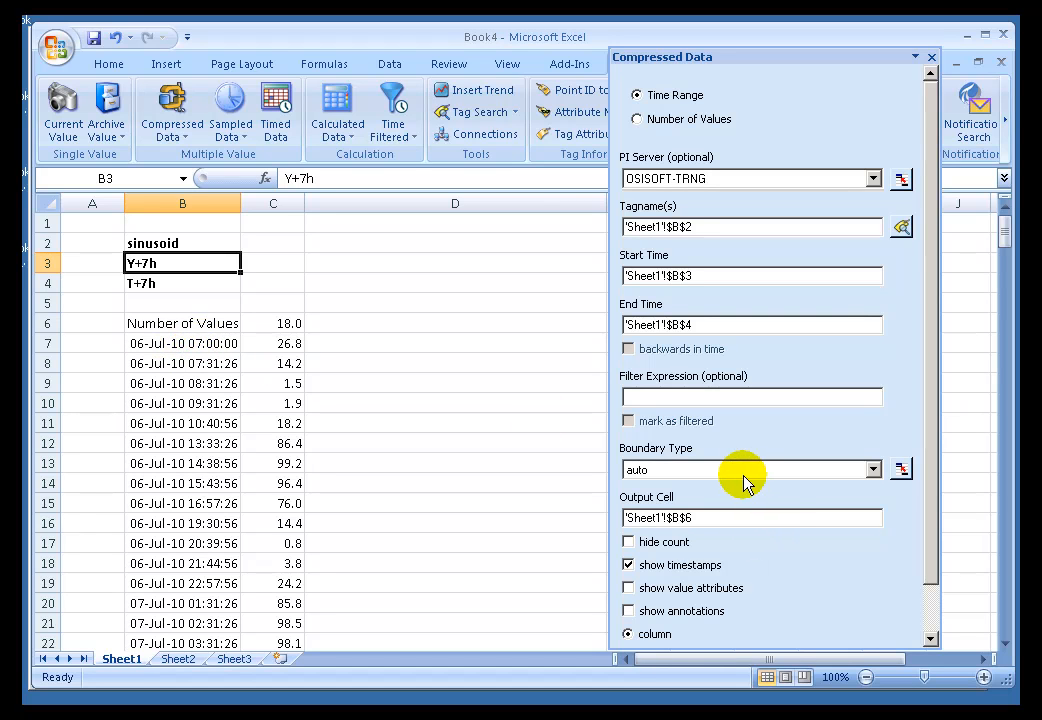
- Set the tag name in cell B2 back to cdt158
click(174, 243)
text(cdt158)
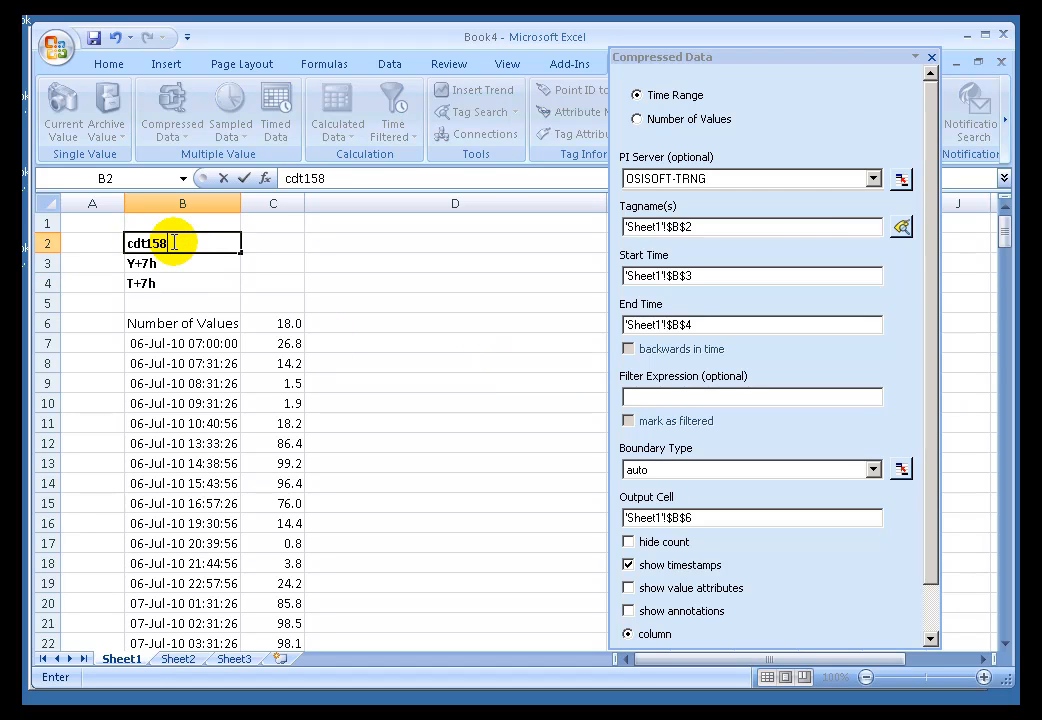
key(Return)
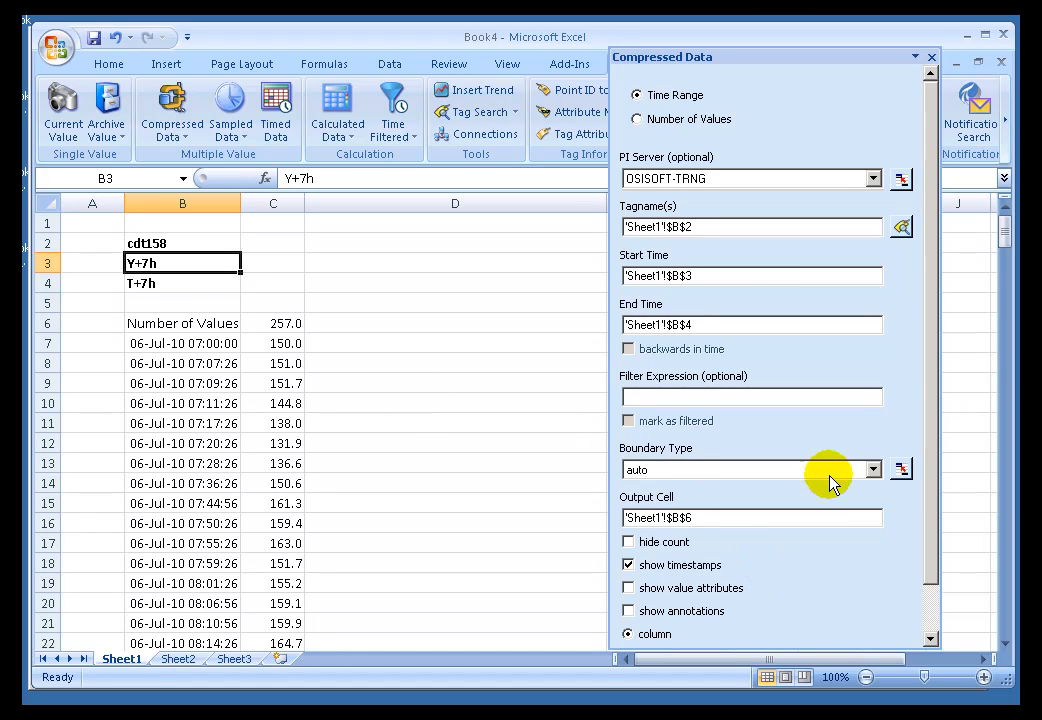
- Set the boundary type of the compressed data query to inside and rerun it into cell B6
click(873, 469)
click(658, 522)
click(795, 469)
click(660, 485)
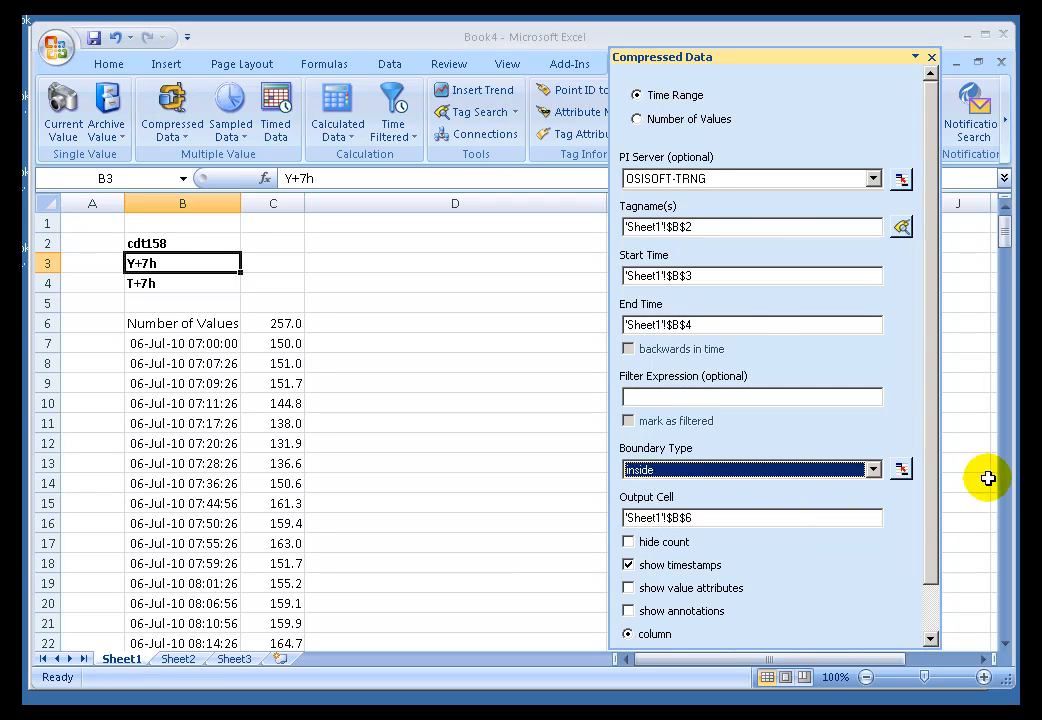
drag(930, 522, 930, 564)
click(662, 632)
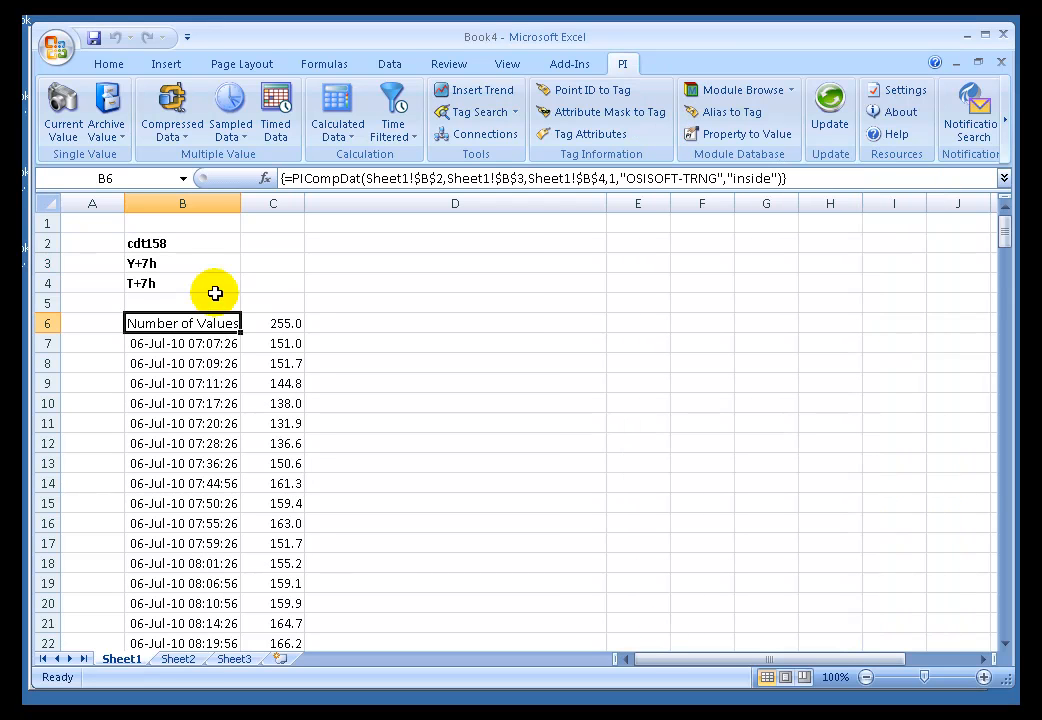
- Reopen the settings of the compressed data array, enable hiding the count, and rerun the query
click(182, 343)
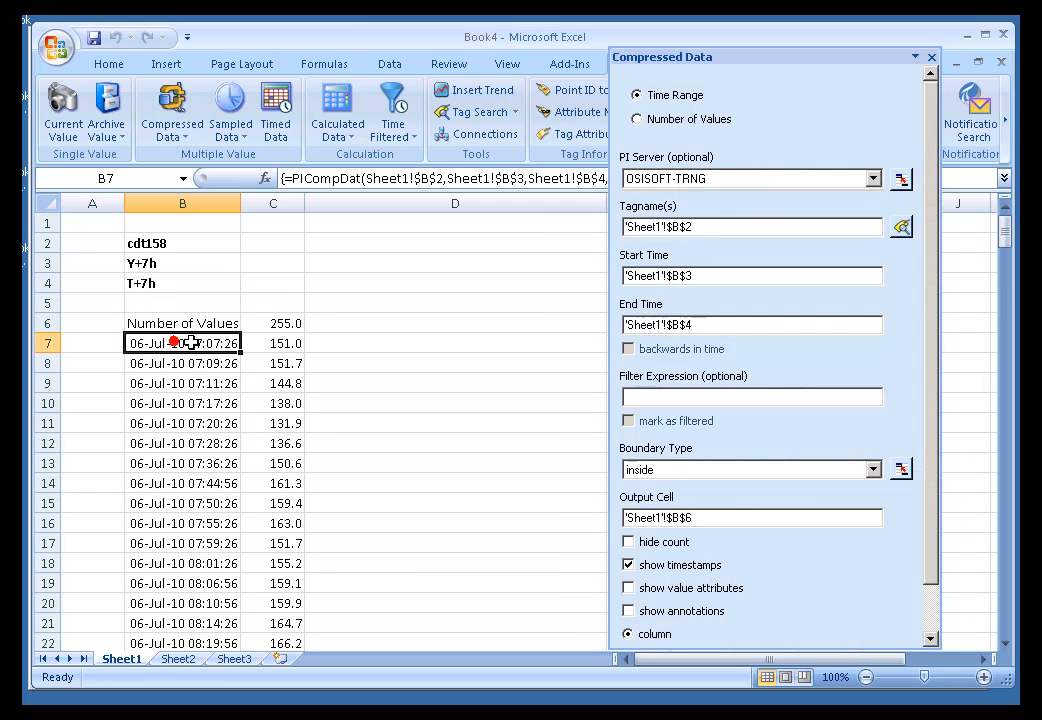
click(628, 541)
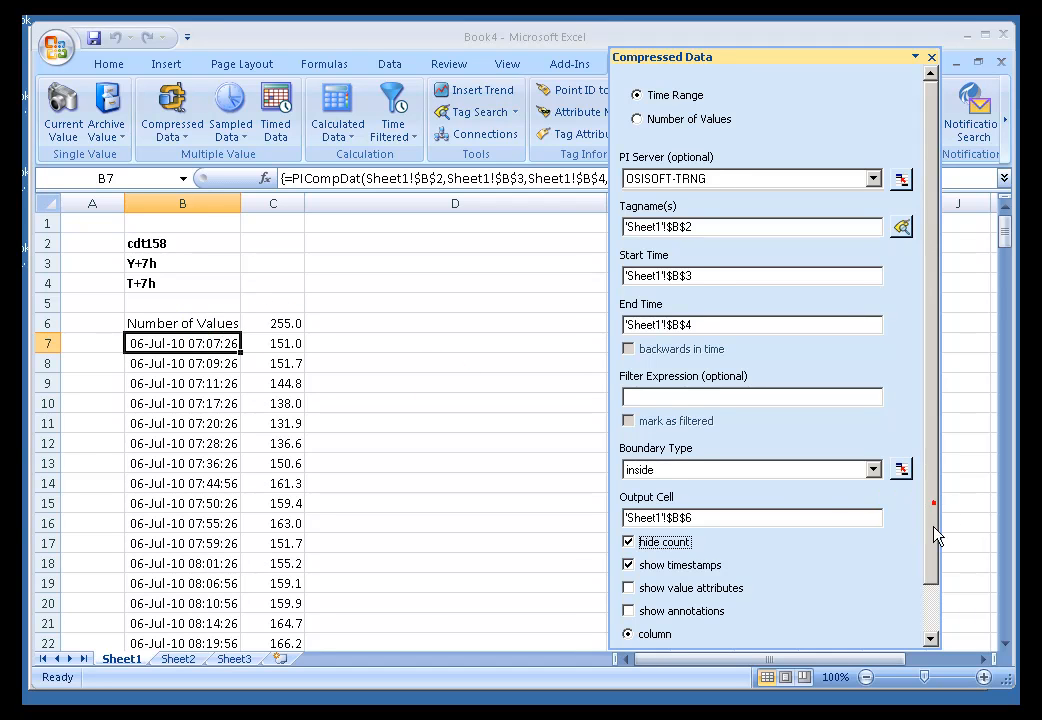
scroll(935, 535, down, 3)
click(678, 632)
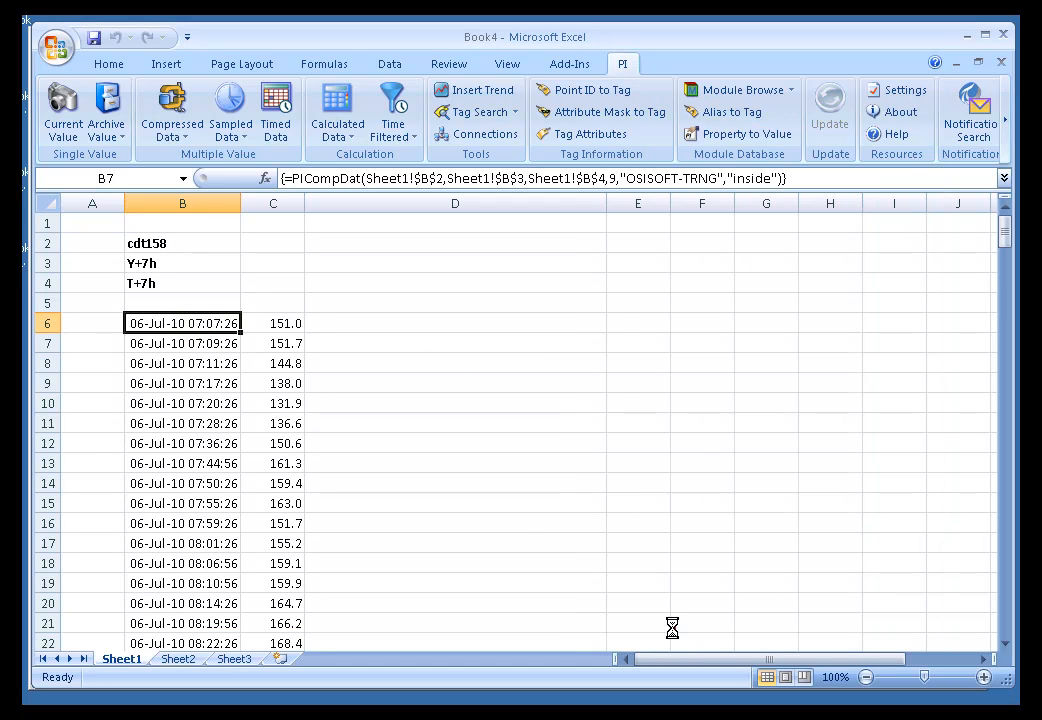
- Turn off hide count, enable show value attributes, and rerun the compressed data query in column layout
click(150, 344)
click(627, 541)
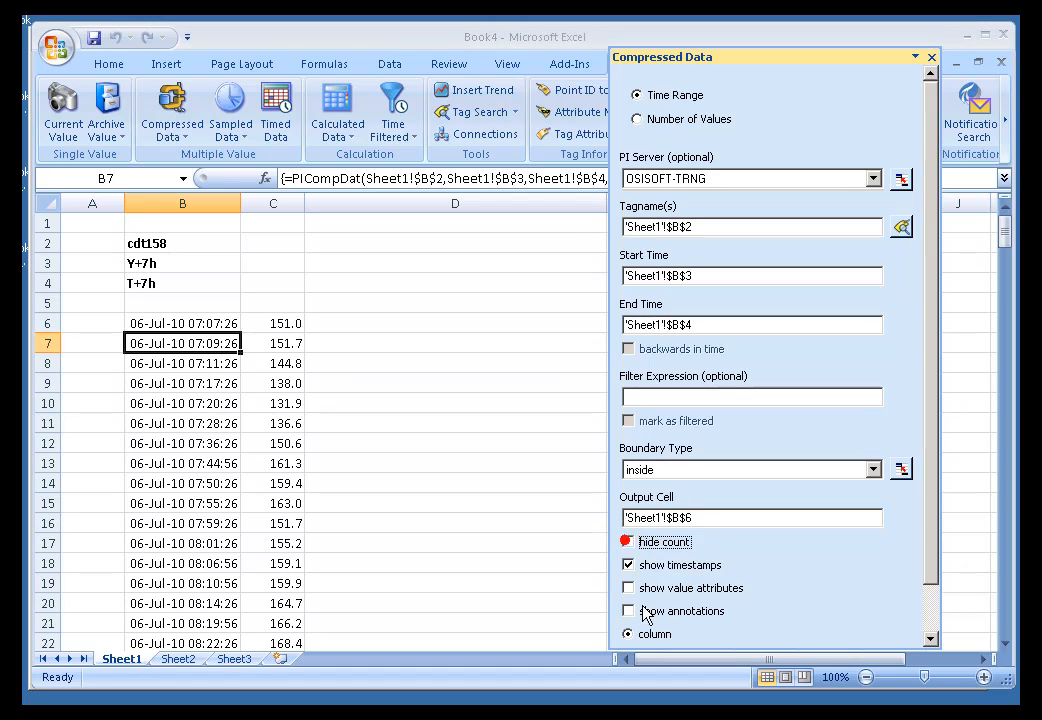
click(629, 588)
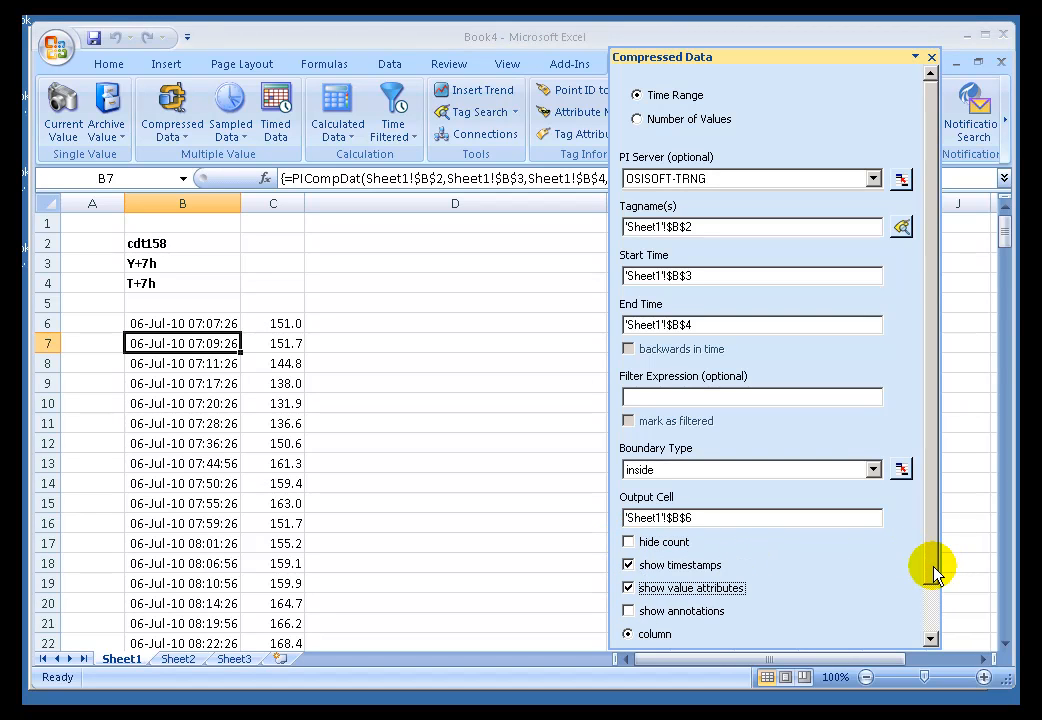
drag(935, 575, 937, 617)
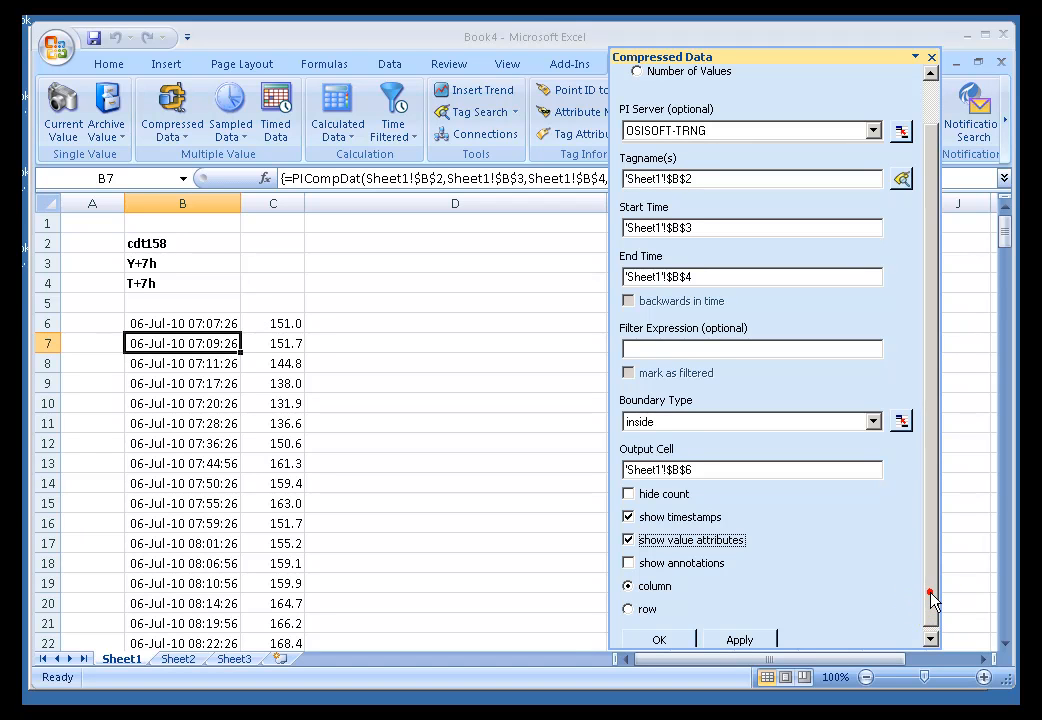
drag(929, 597, 932, 620)
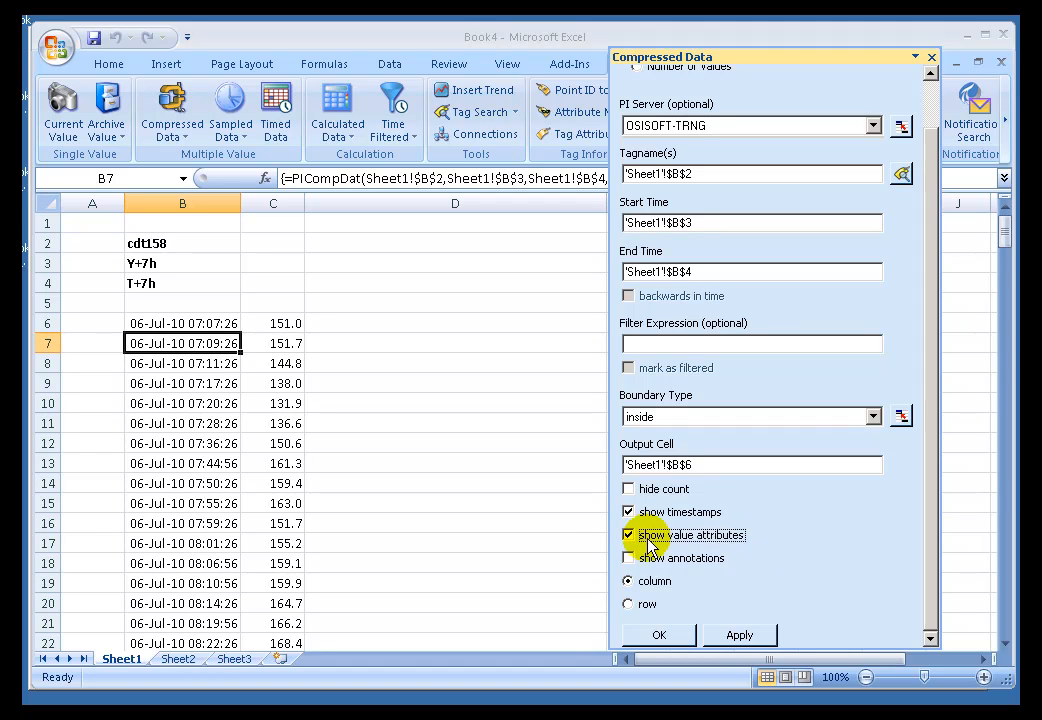
click(660, 638)
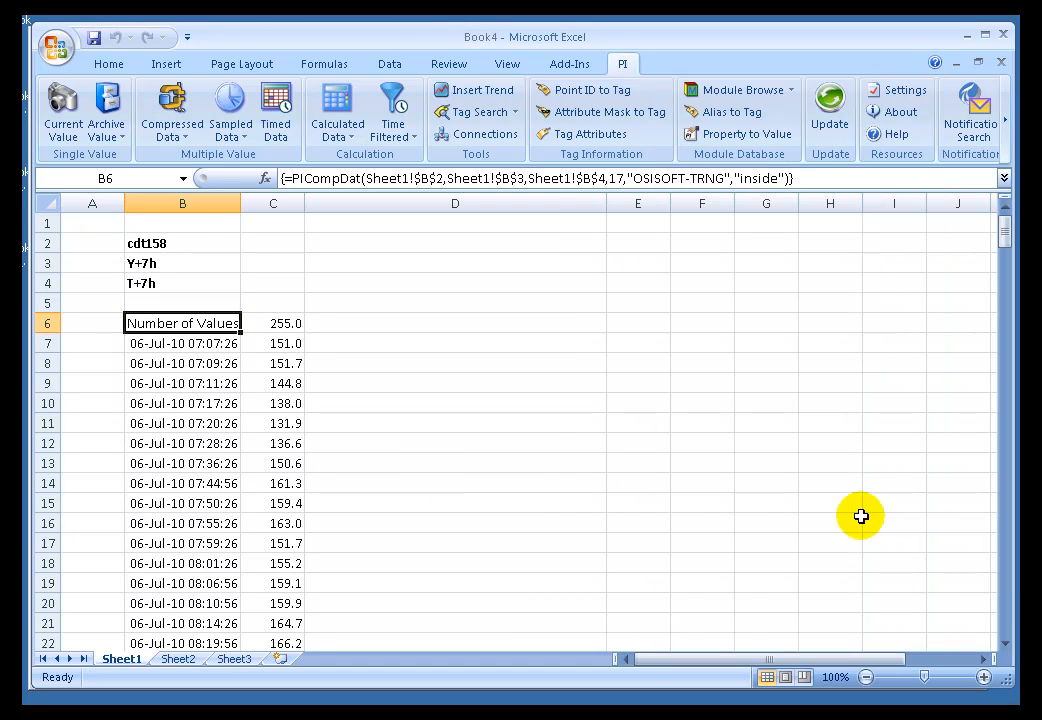
- Examine the value attribute returned in cell D29 beside the 09:03:26 value, leaving its formula unedited
click(1004, 588)
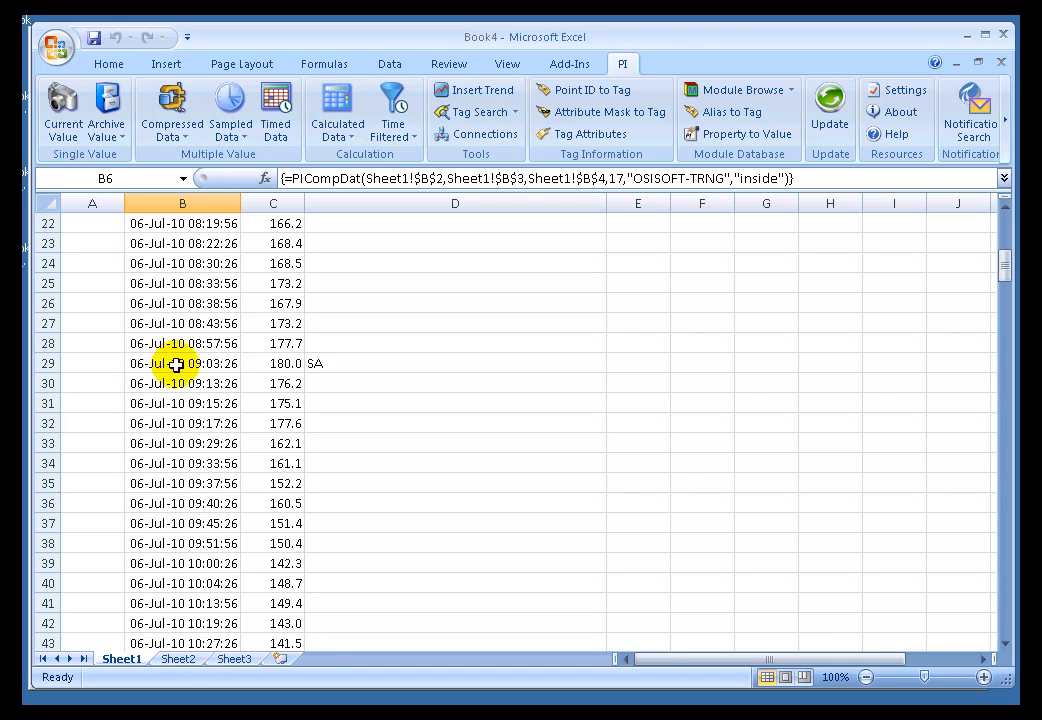
double_click(313, 368)
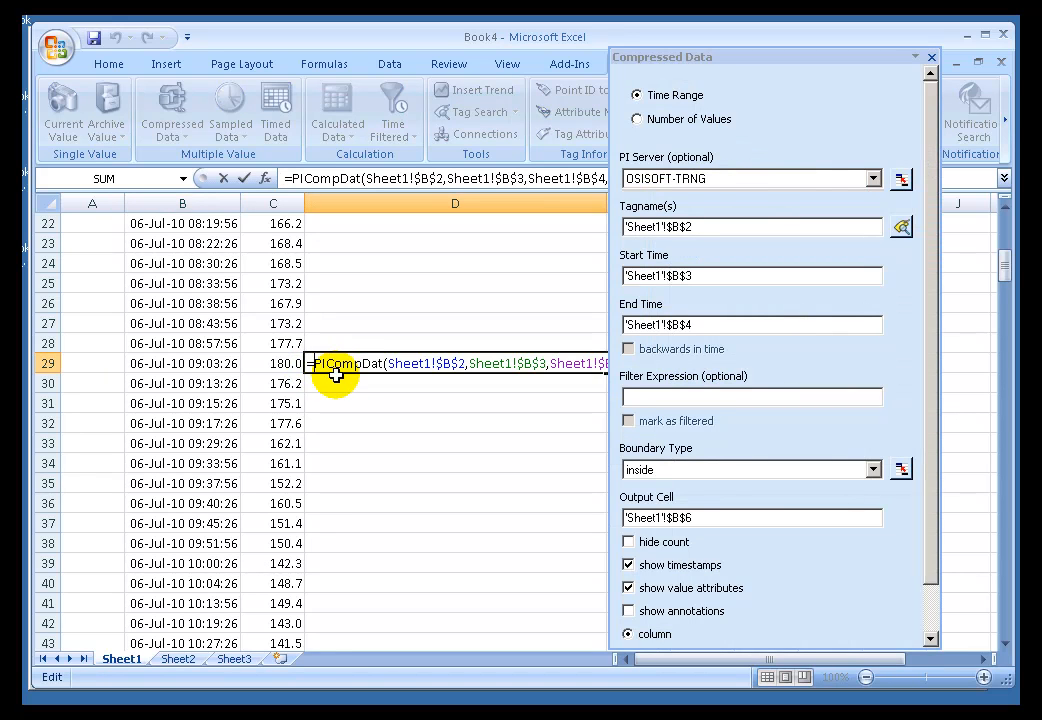
key(Escape)
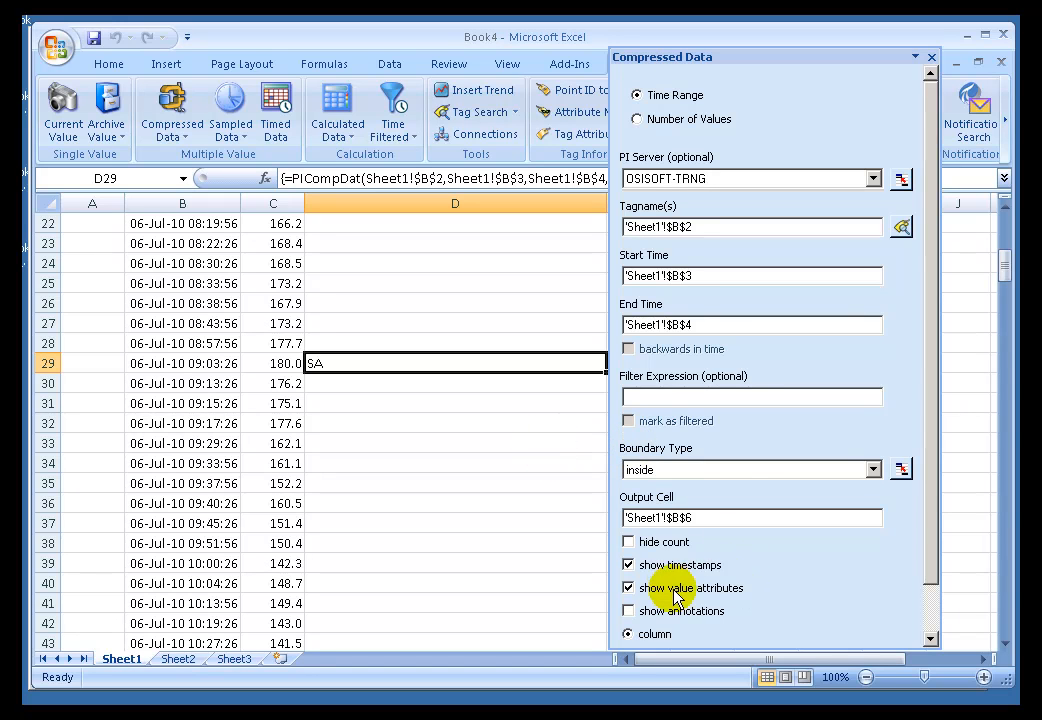
- Enable show annotations for the compressed data query, rerun it, and review the rows around the 09:03:26 value
click(630, 612)
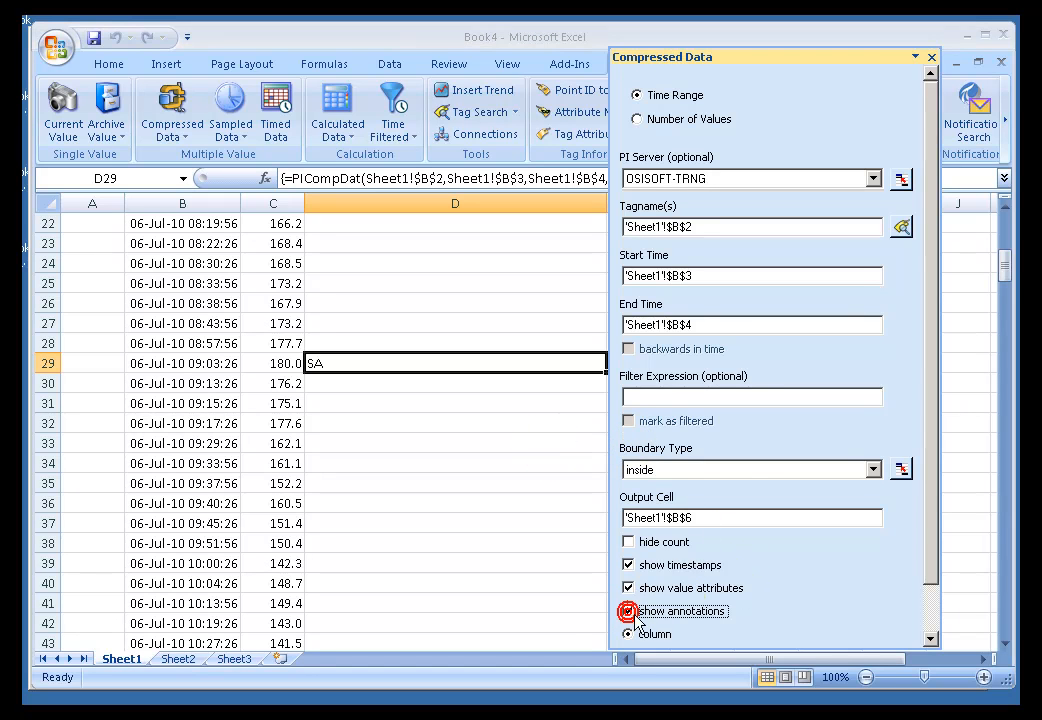
drag(933, 558, 930, 625)
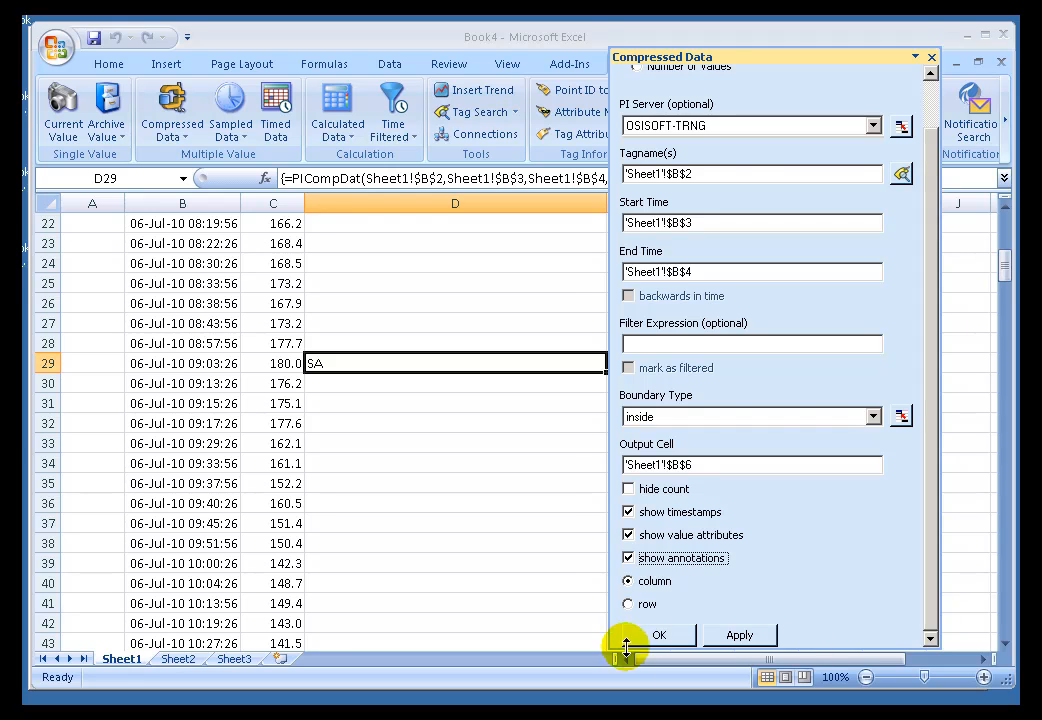
click(659, 635)
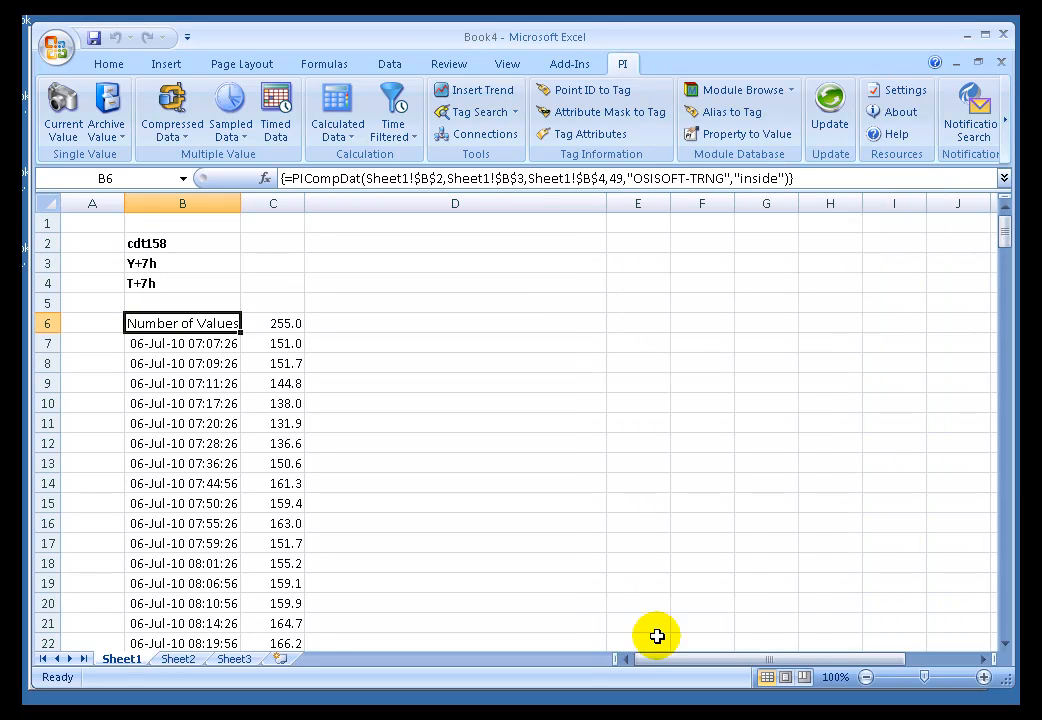
click(1005, 488)
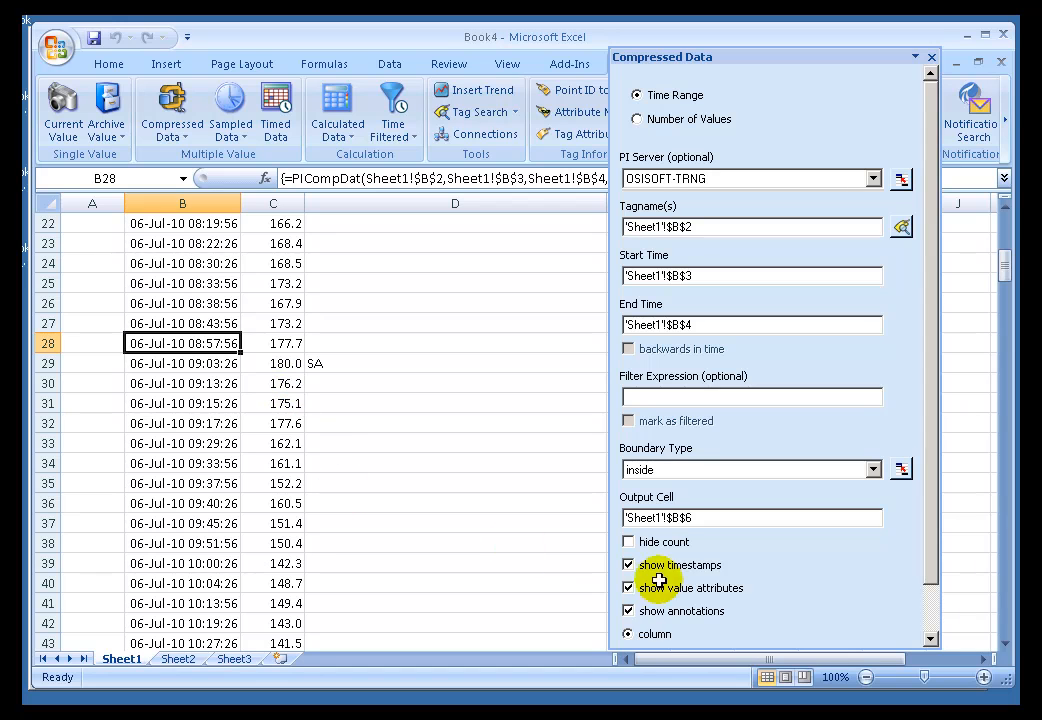
- Turn off show annotations and show value attributes, choose row output, and rerun the compressed data query
click(628, 611)
click(628, 588)
drag(930, 512, 920, 570)
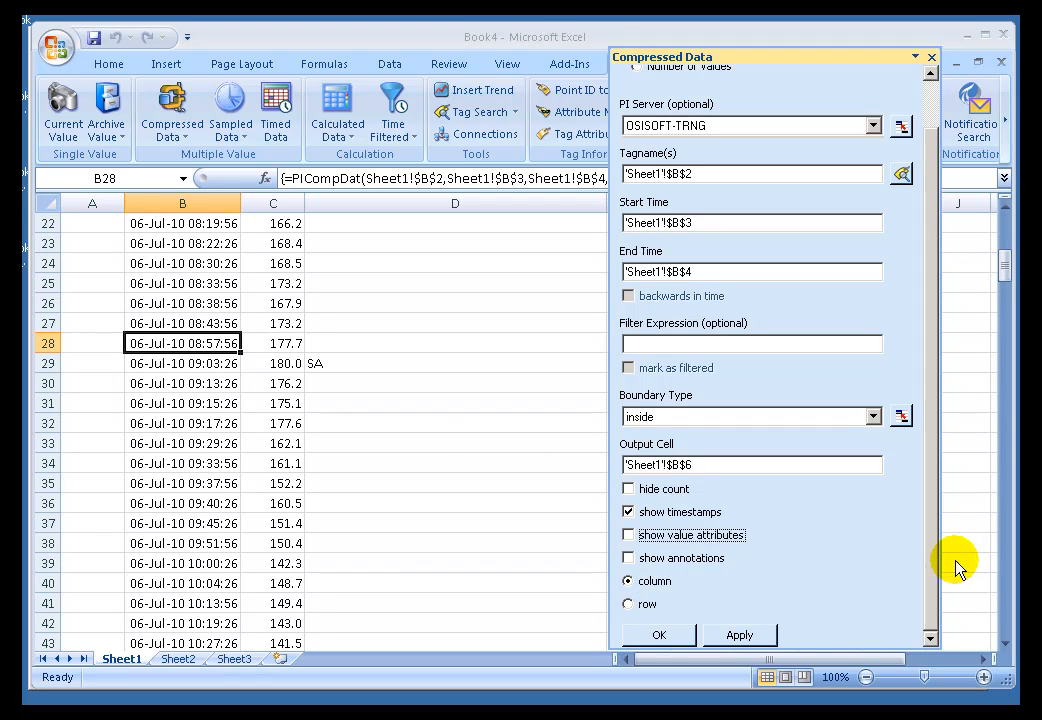
click(628, 605)
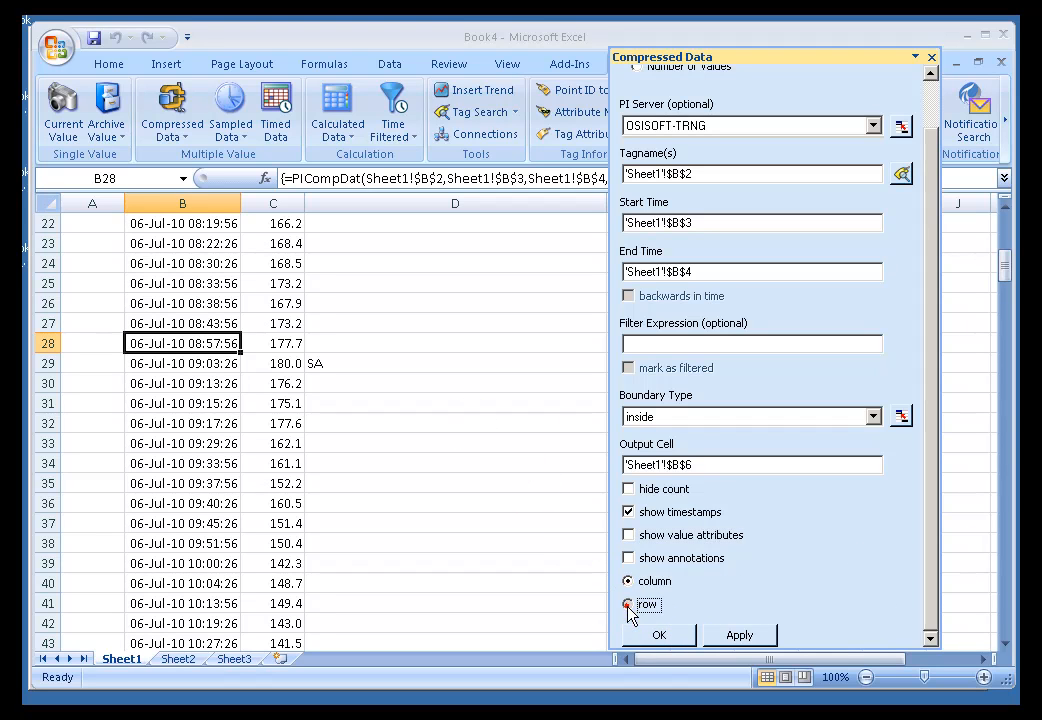
click(657, 635)
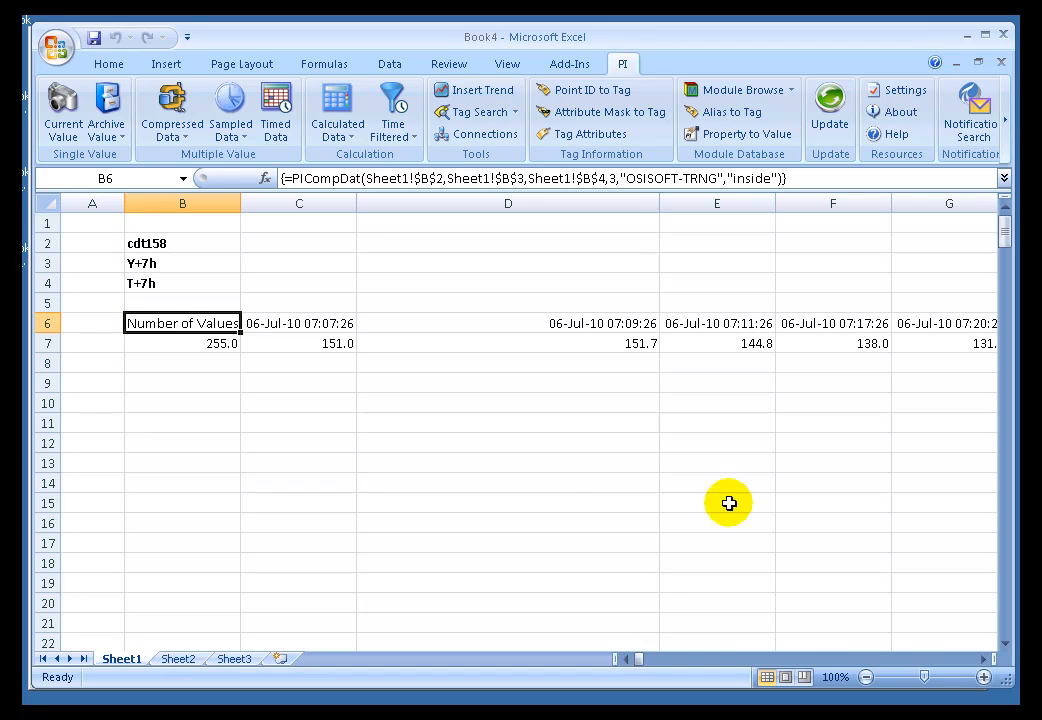
- Return the compressed data output to column layout, reopen the array's settings, and select the empty cell D6
click(278, 324)
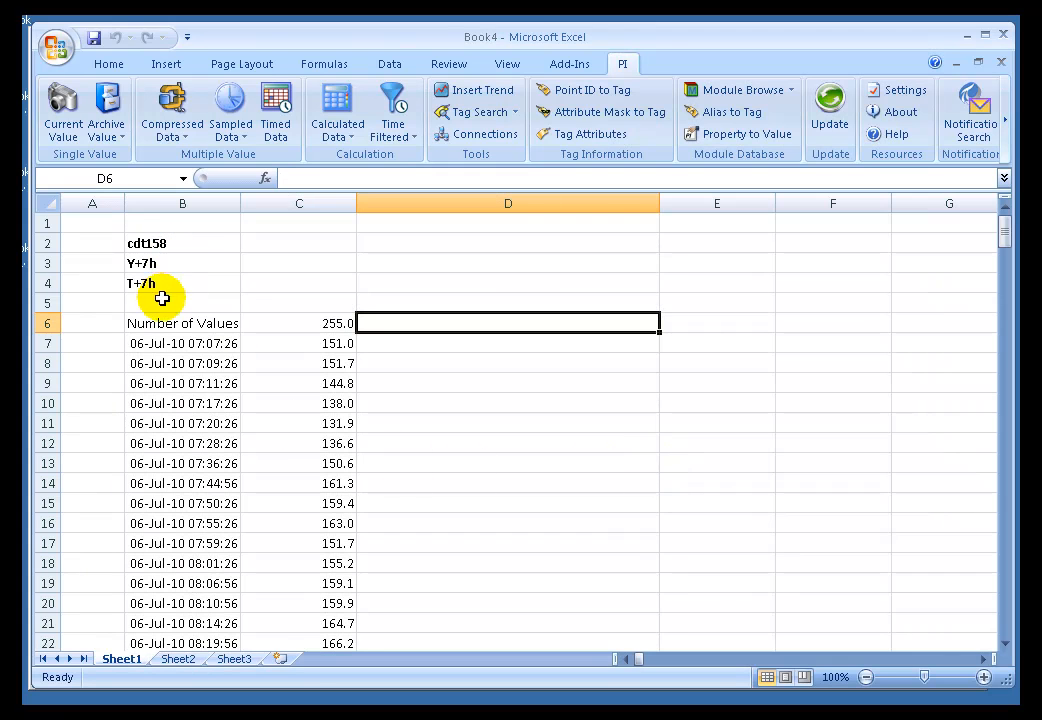
click(167, 344)
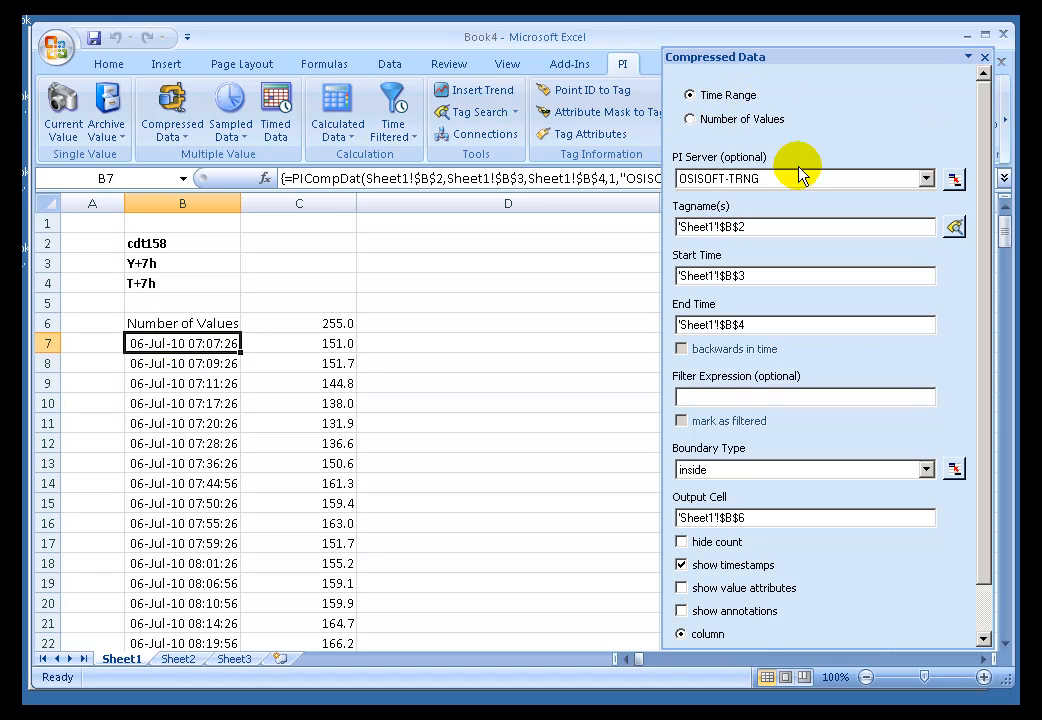
click(505, 320)
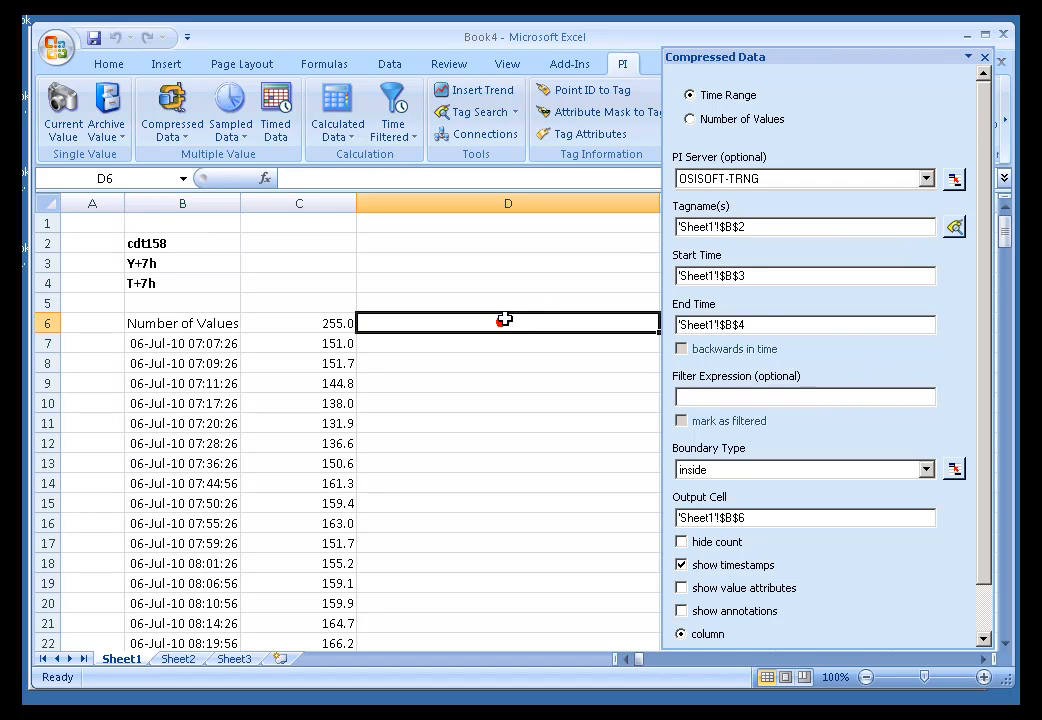
- Copy the tag name and start time from B2:B3 to E2:E3, and narrow column D
click(984, 57)
drag(179, 247, 179, 265)
key(ctrl+c)
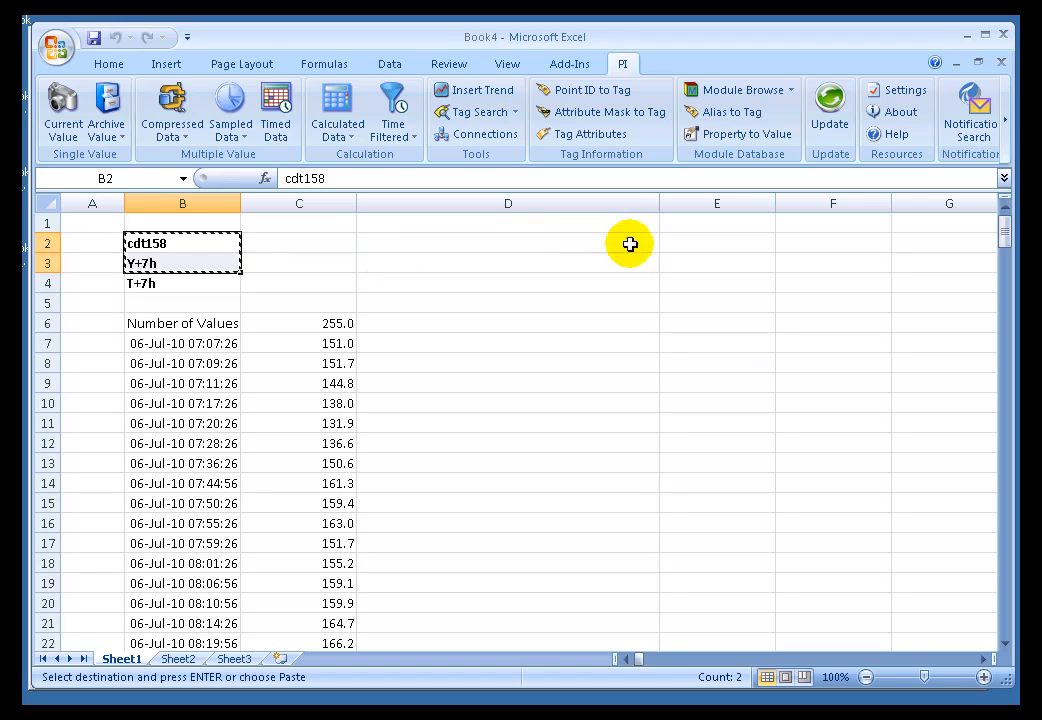
click(698, 240)
key(ctrl+v)
drag(664, 205, 430, 206)
- Enter 5 in cell E4 as the number of values for the second query
click(458, 282)
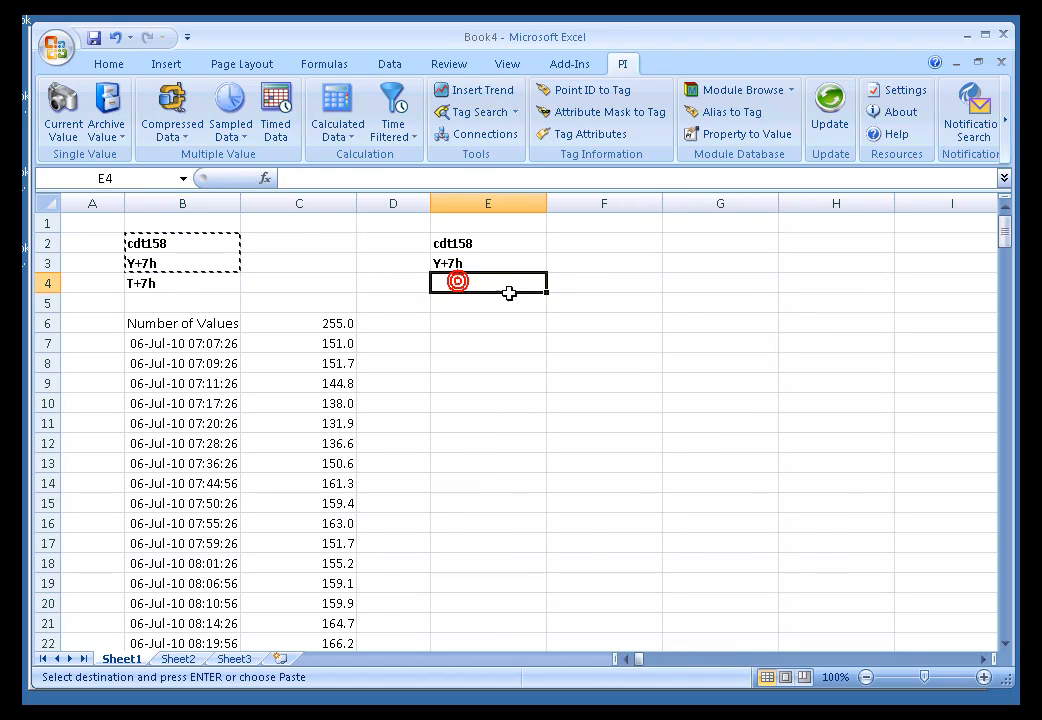
key(Escape)
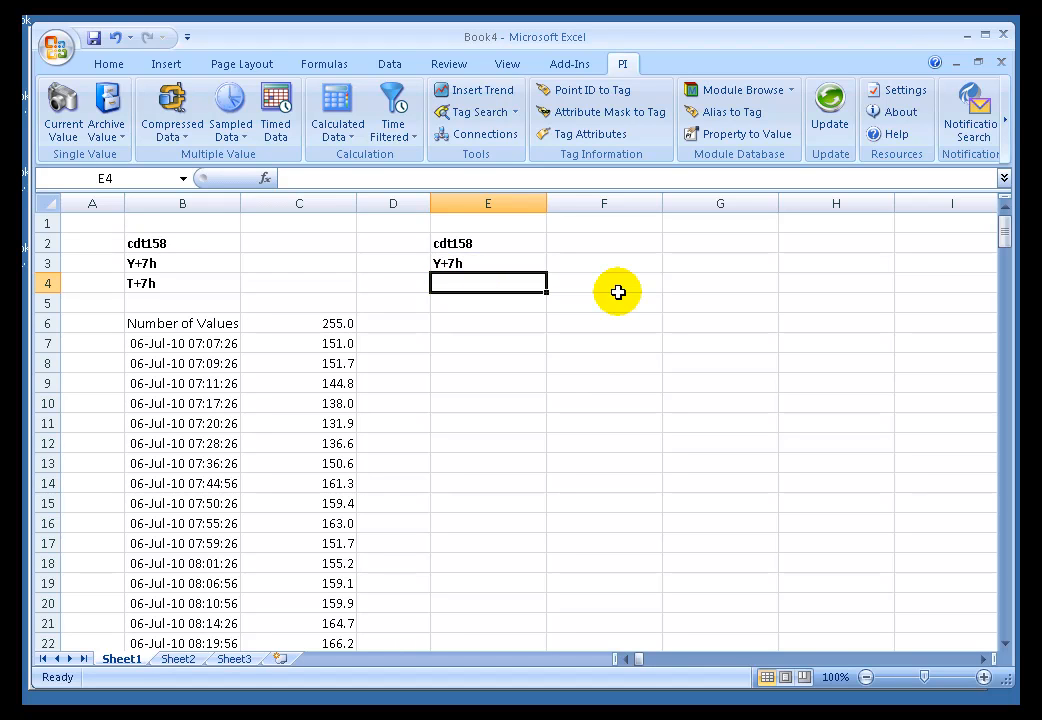
text(5)
key(Return)
key(Down)
key(Down)
key(Up)
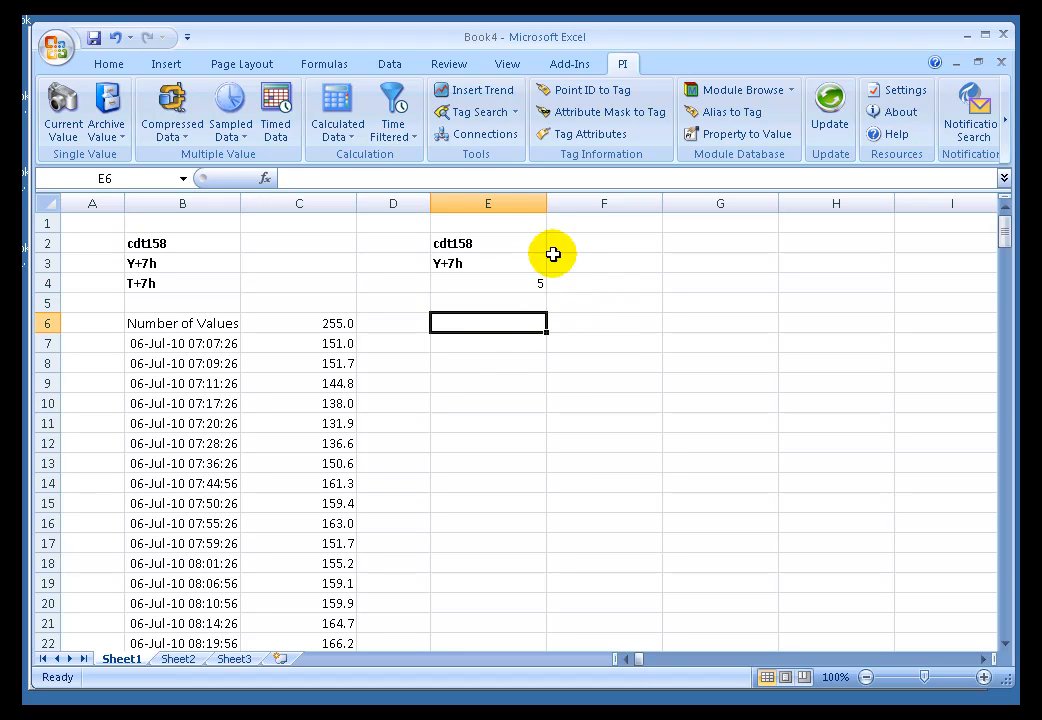
- Set up a number-of-values compressed data query output to E7, using E2 as tag name, E3 as start time and E4 as number of values
click(452, 336)
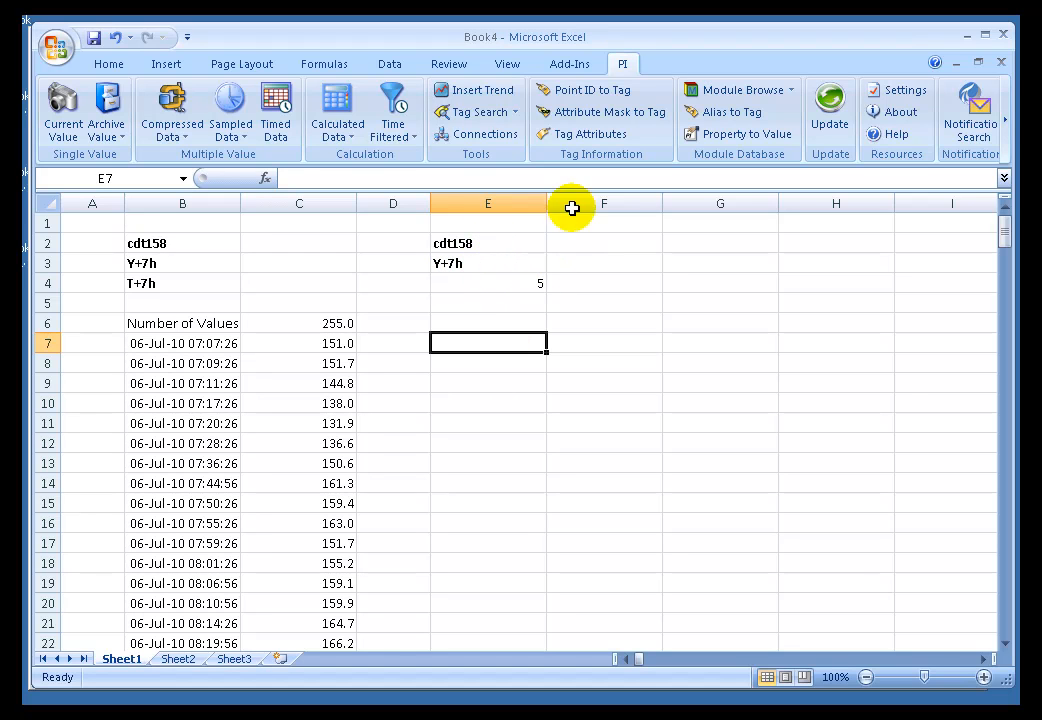
click(170, 100)
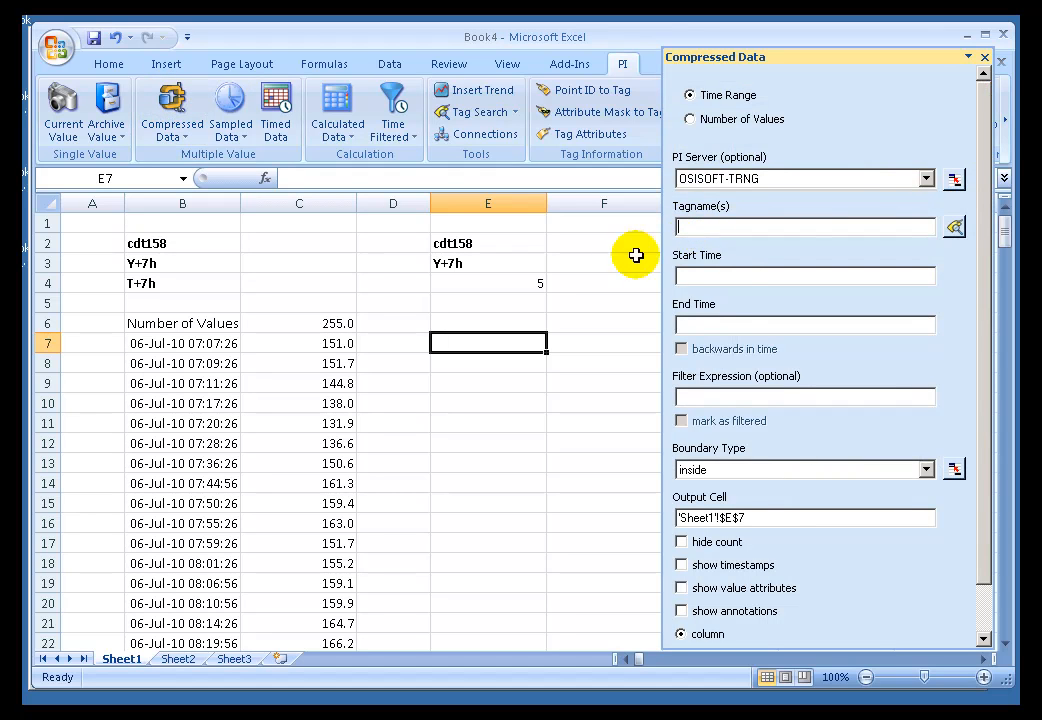
click(689, 119)
click(697, 278)
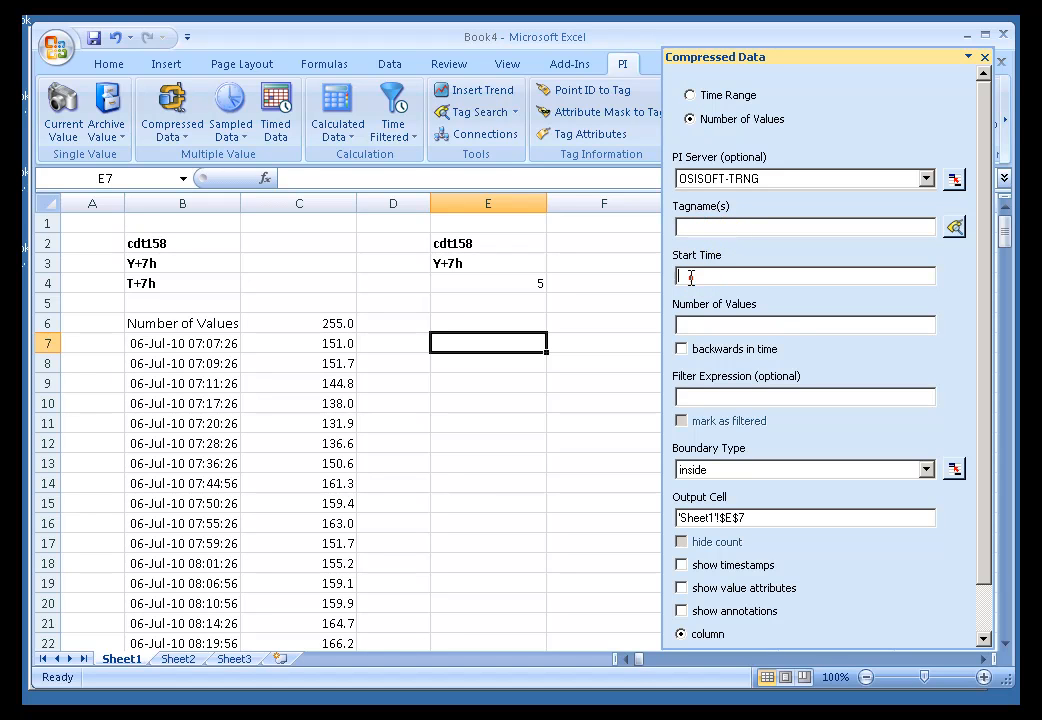
click(463, 263)
click(709, 328)
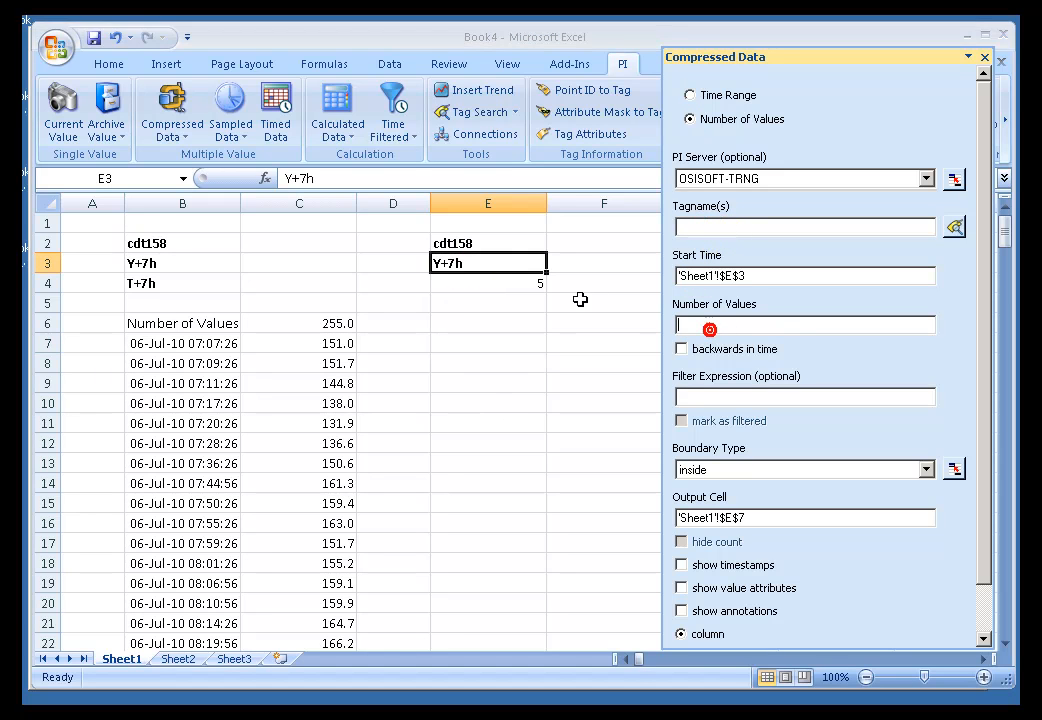
click(525, 285)
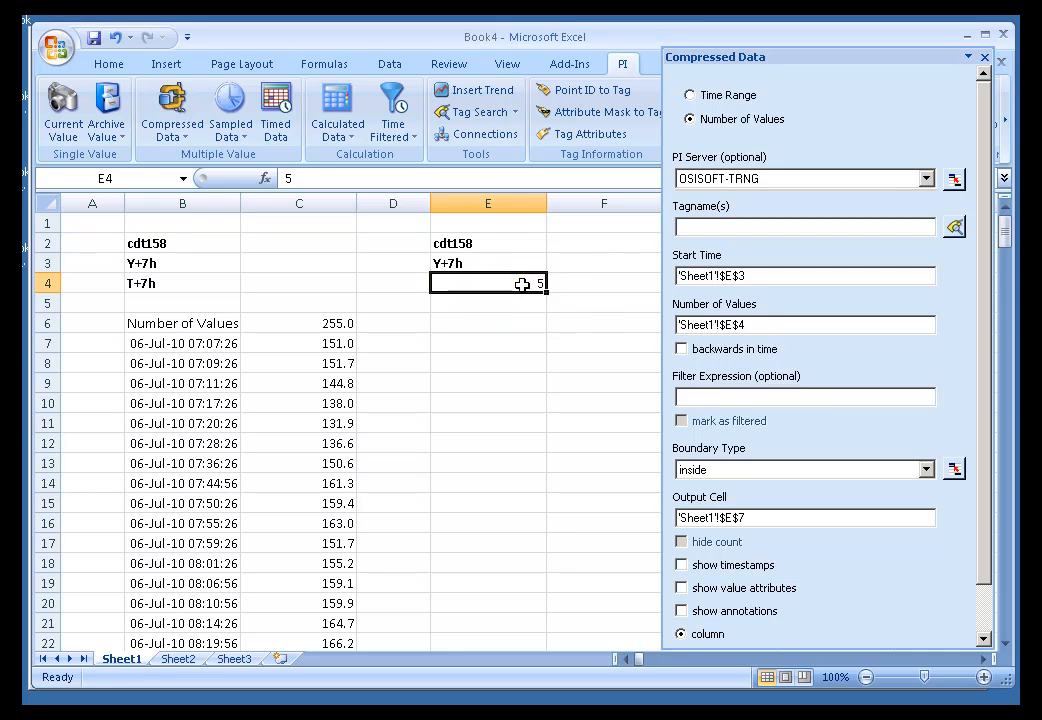
click(695, 226)
click(458, 247)
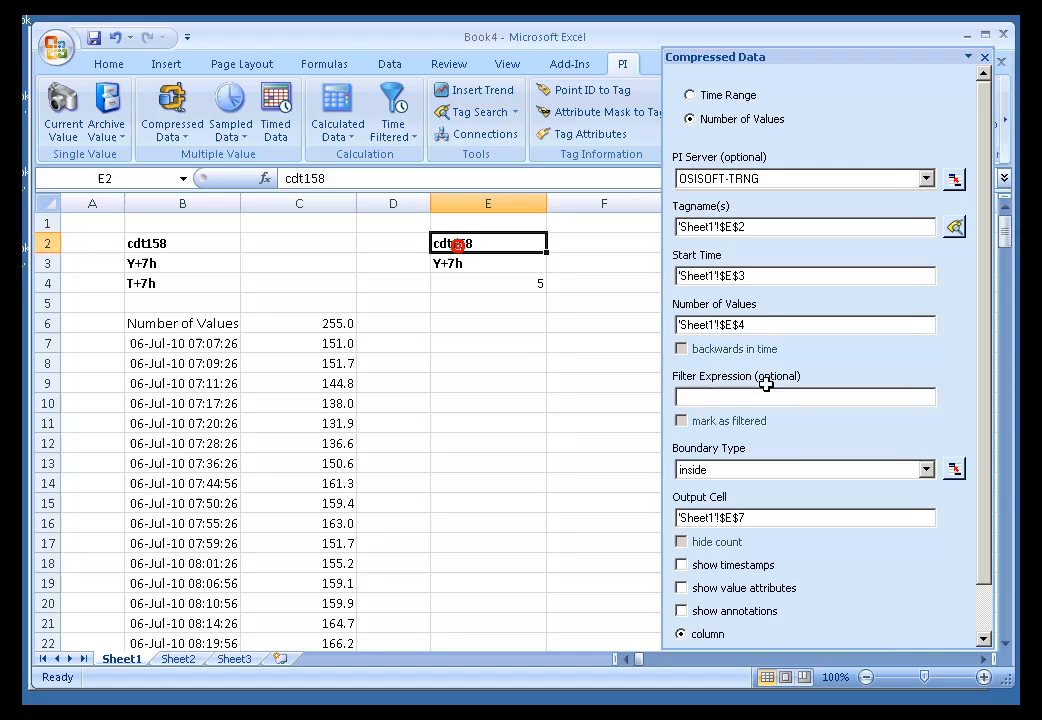
- Enable show timestamps for the E7 query and insert its results in the sheet
click(684, 566)
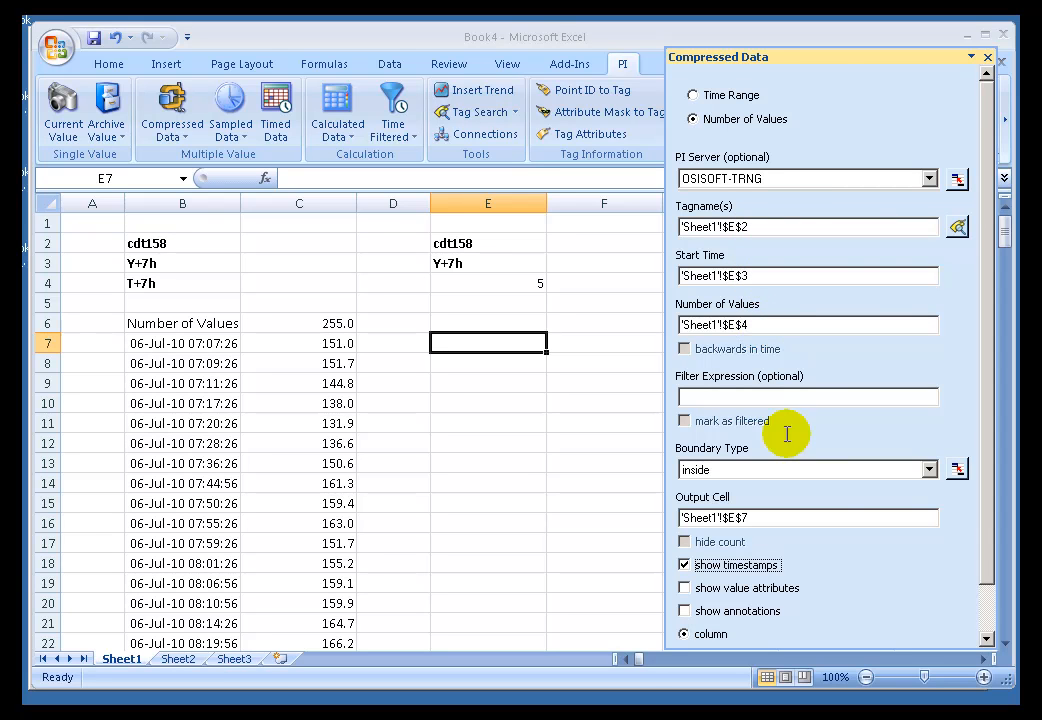
drag(991, 553, 991, 627)
click(745, 640)
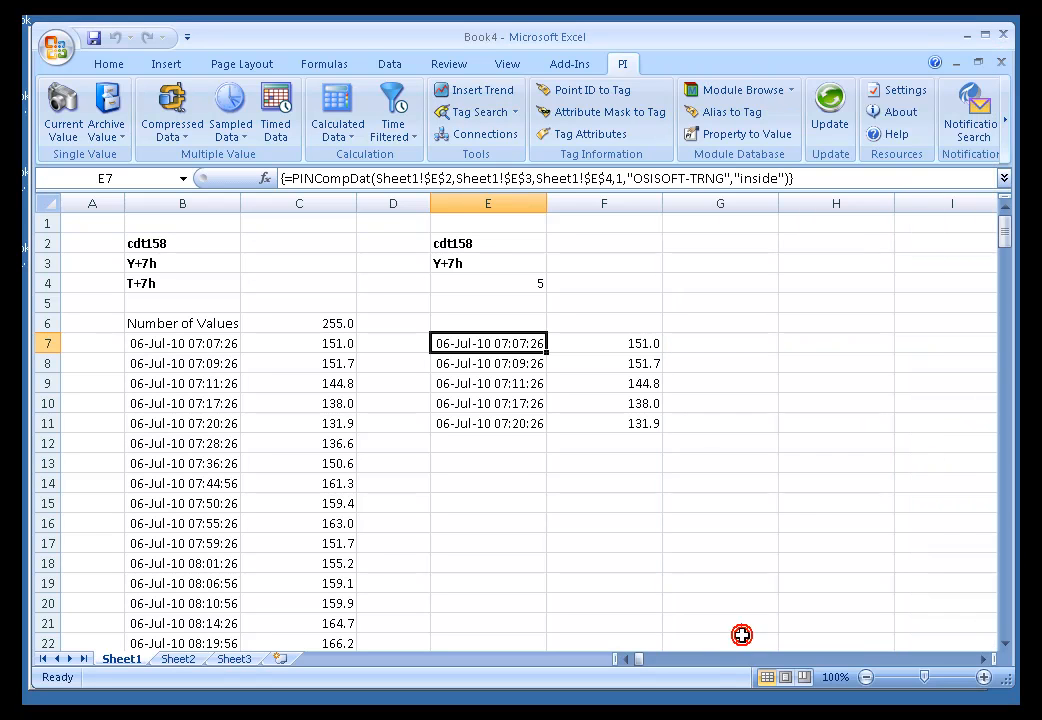
- Copy the query inputs in E2:E4 to H2:H4
key(ctrl+Up)
key(ctrl+Up)
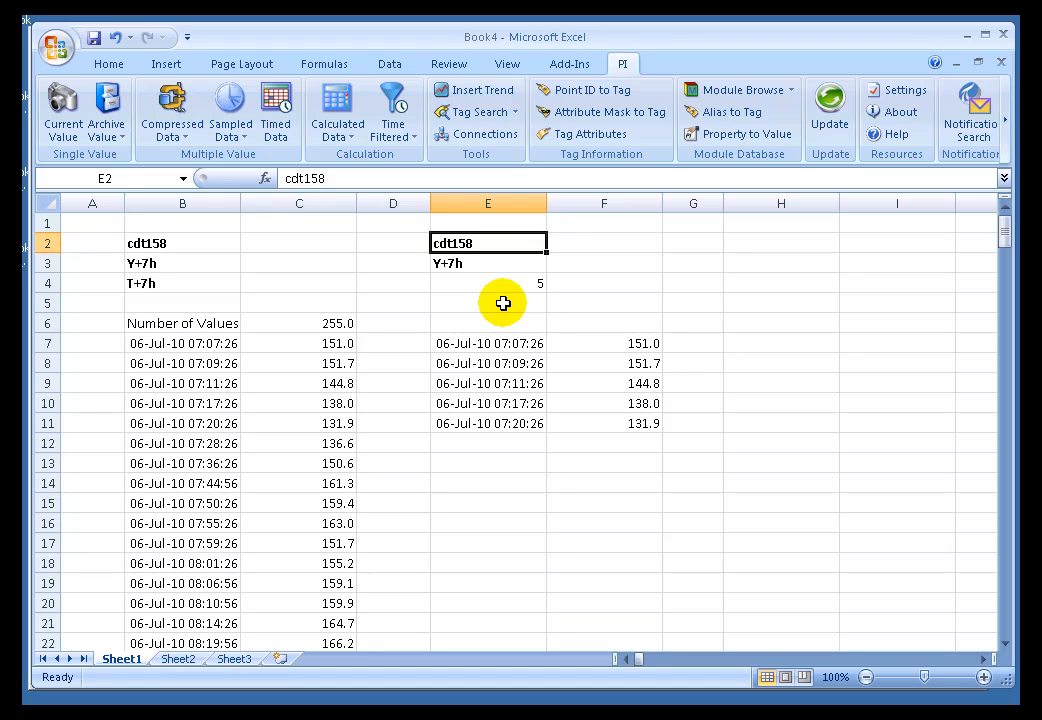
key(ctrl+shift+Down)
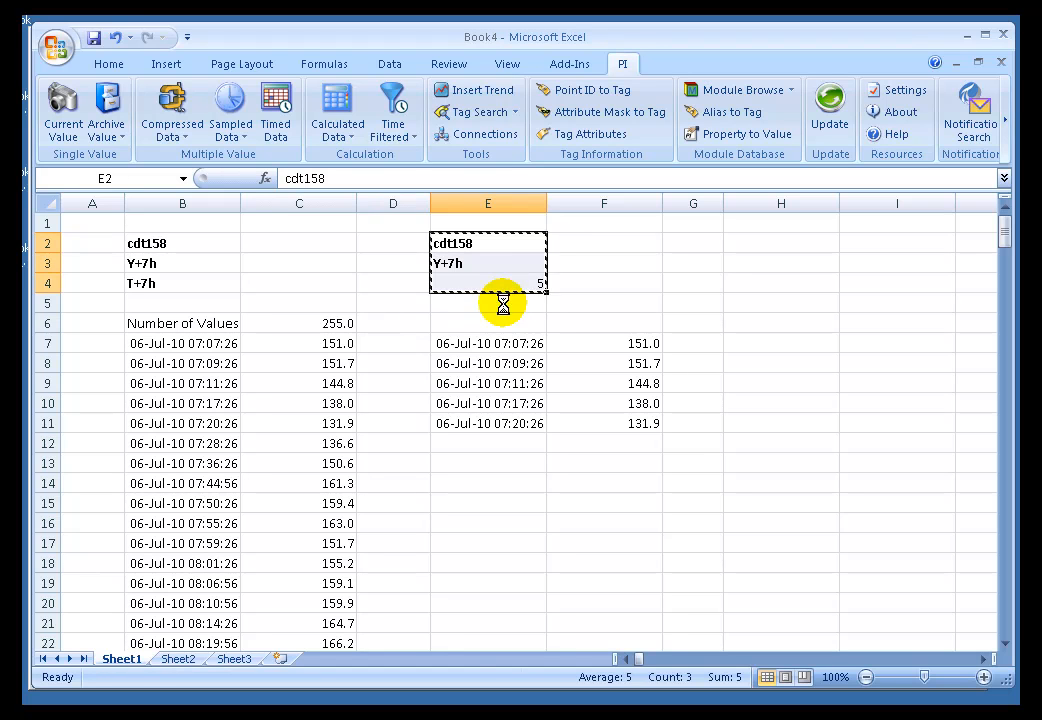
key(Right)
key(Right)
key(Right)
key(ctrl+v)
key(Escape)
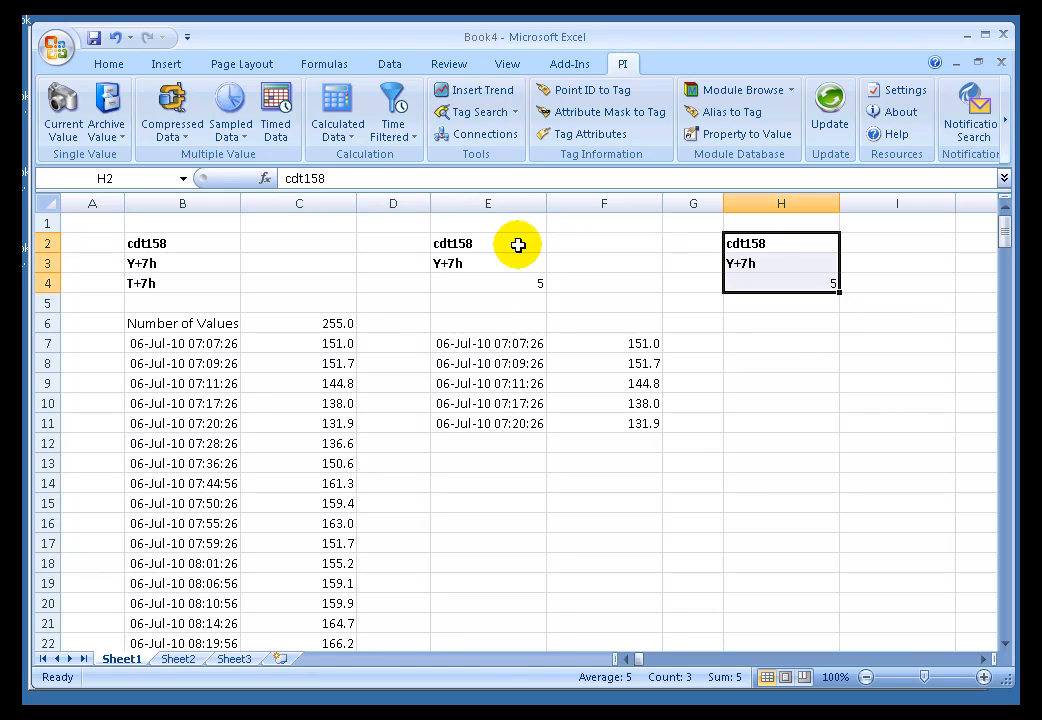
- Start a compressed data query output to H7, referencing H2 as tag name and H3 as start time
click(767, 342)
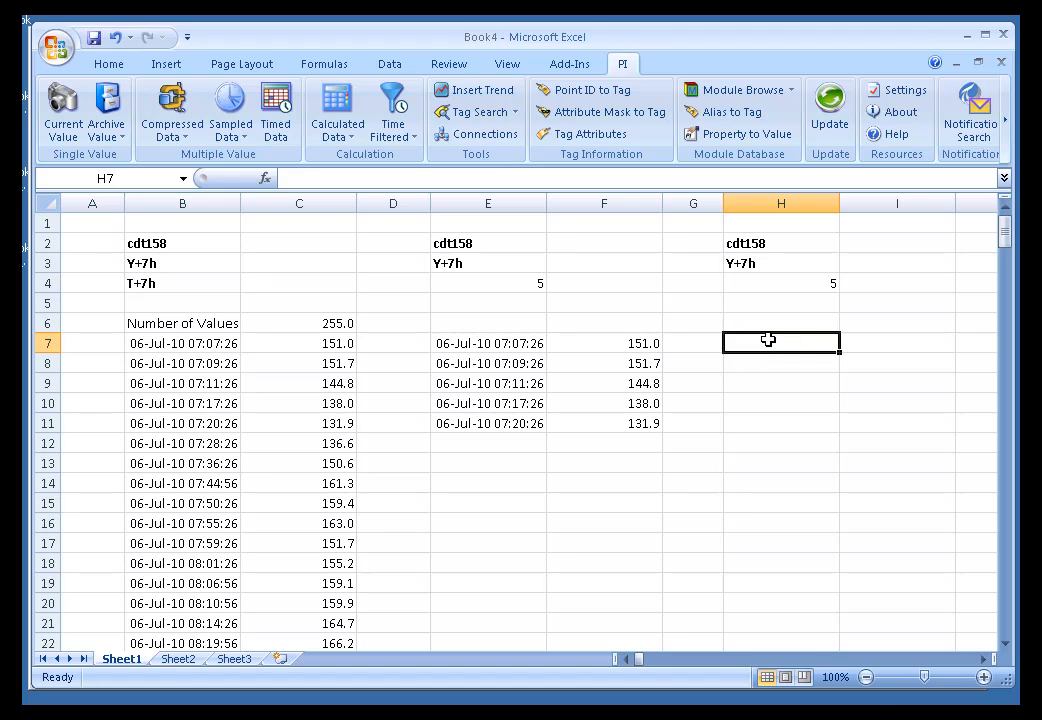
click(165, 105)
drag(935, 62, 477, 65)
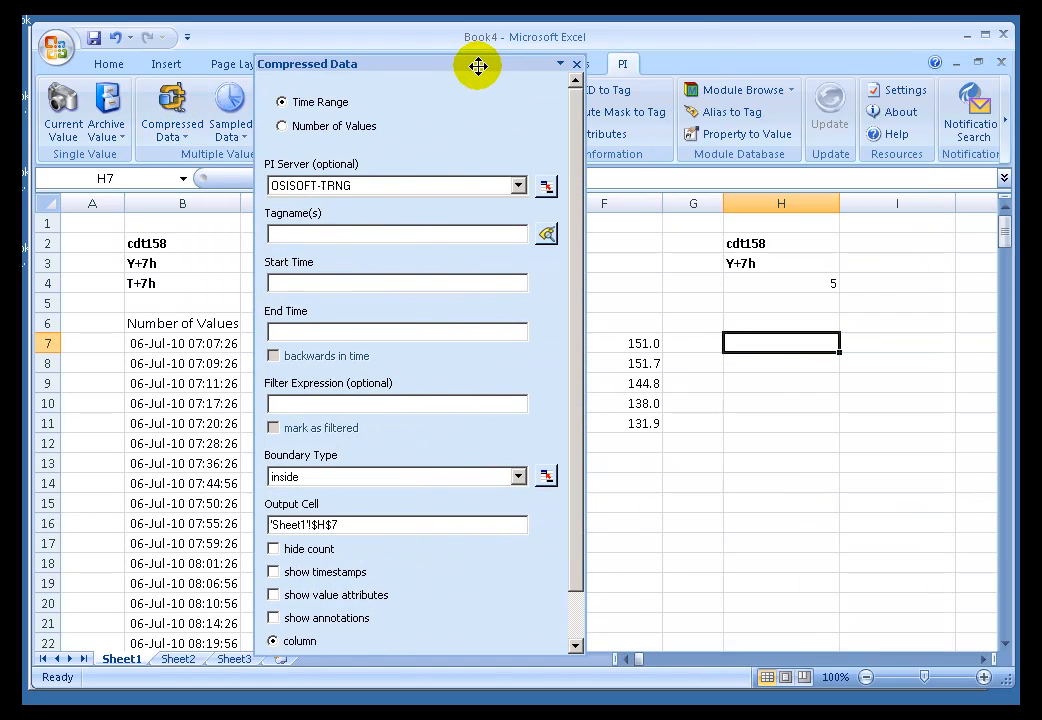
click(313, 236)
click(749, 243)
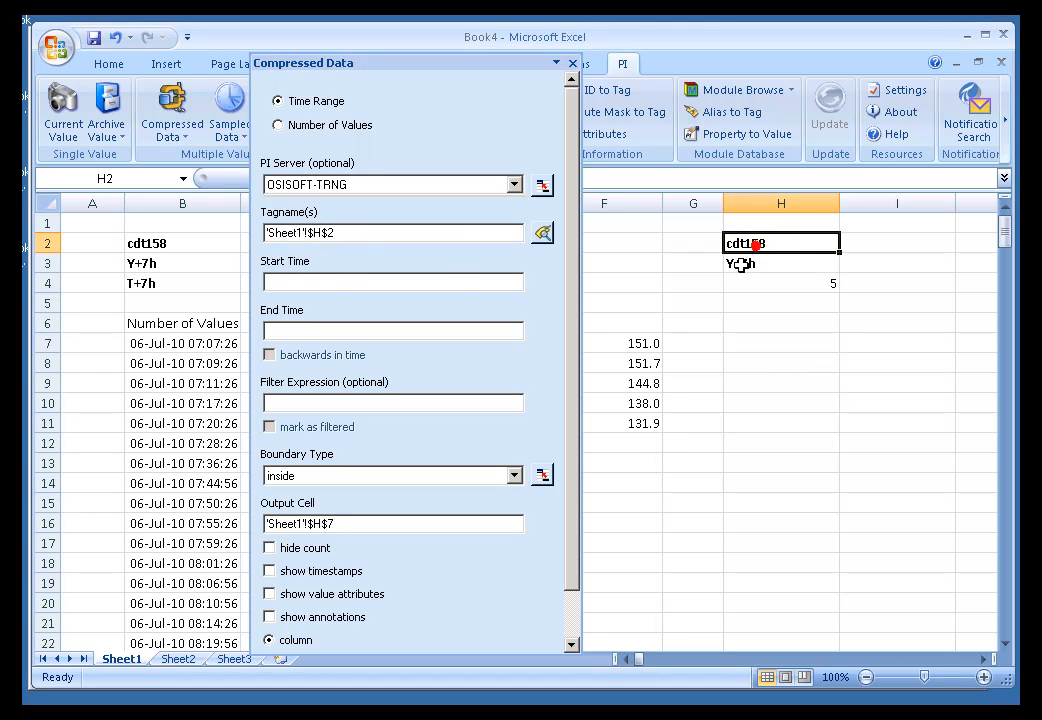
click(311, 284)
click(742, 265)
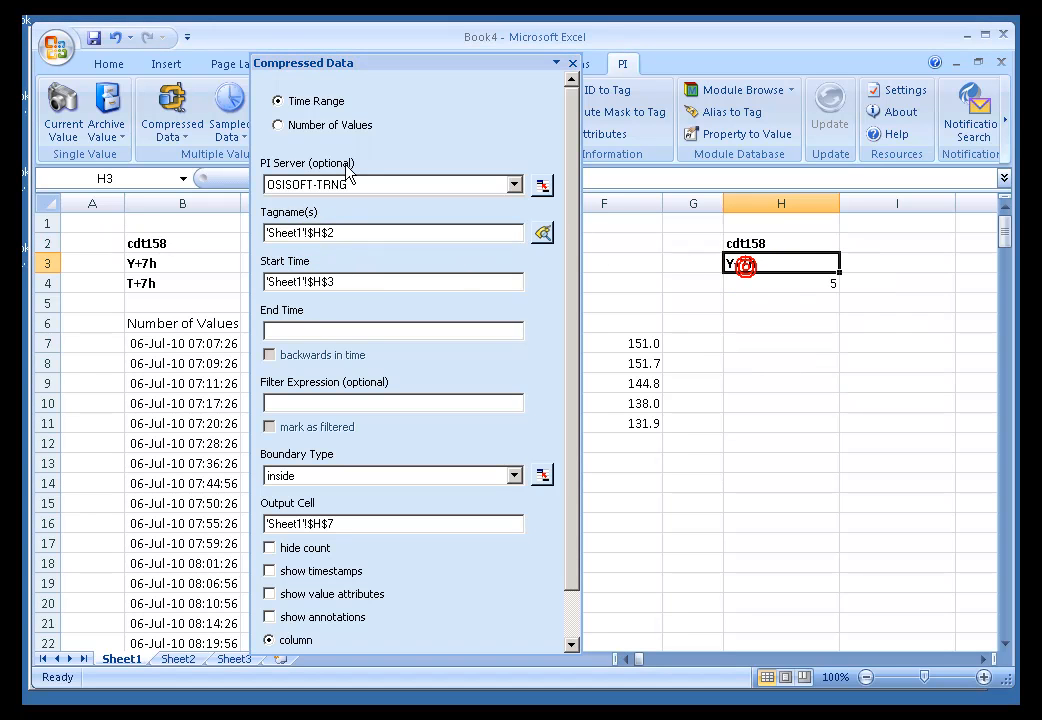
- Switch the H7 query to number of values, set 5 values backwards in time with timestamps shown, and insert the results
click(278, 125)
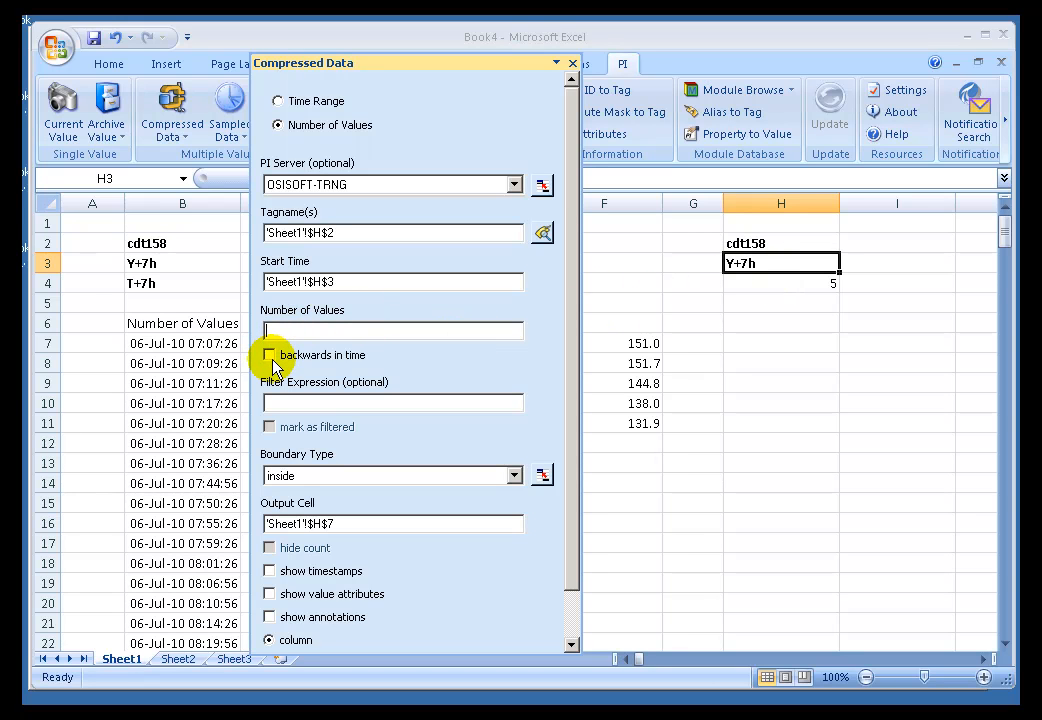
click(283, 328)
text(5)
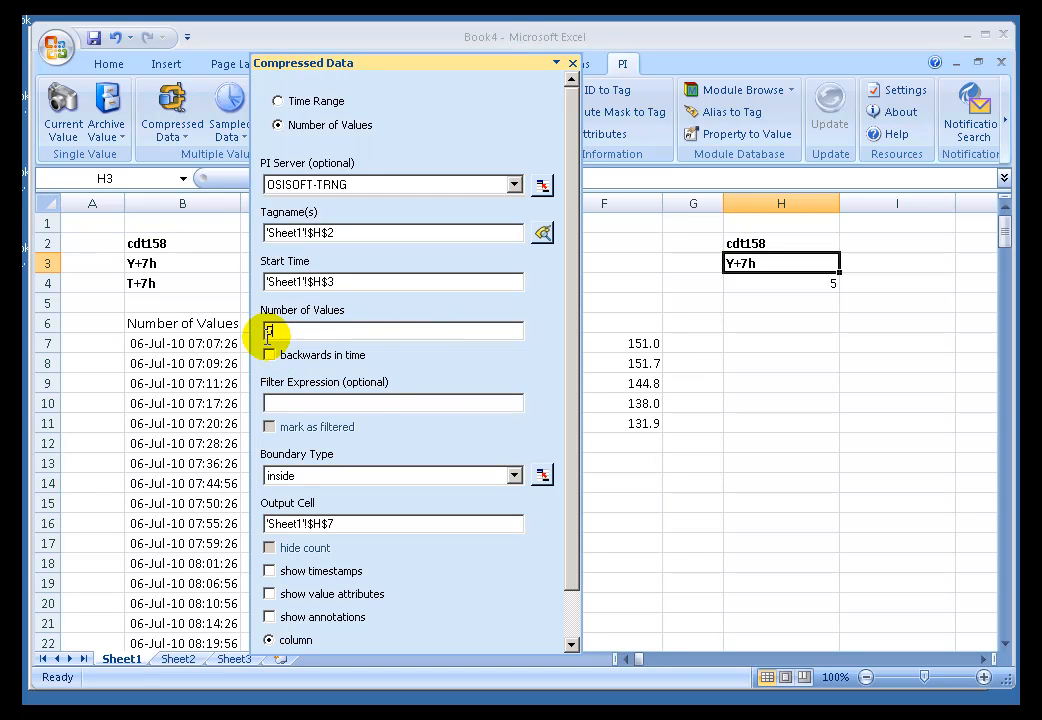
click(269, 355)
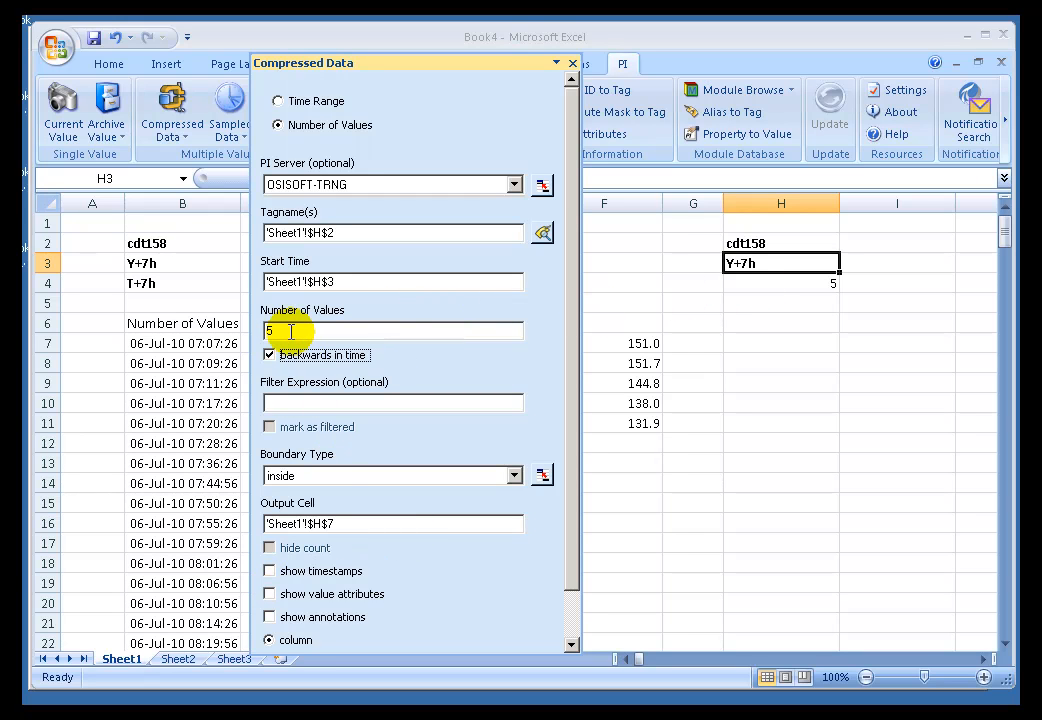
click(268, 571)
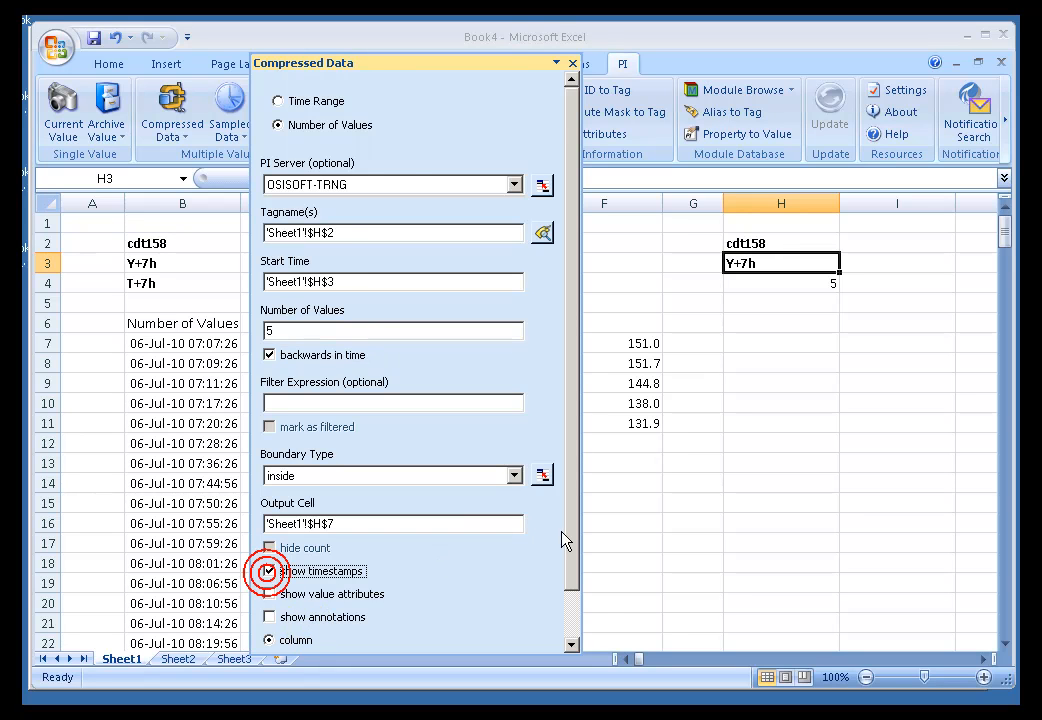
drag(575, 556, 575, 640)
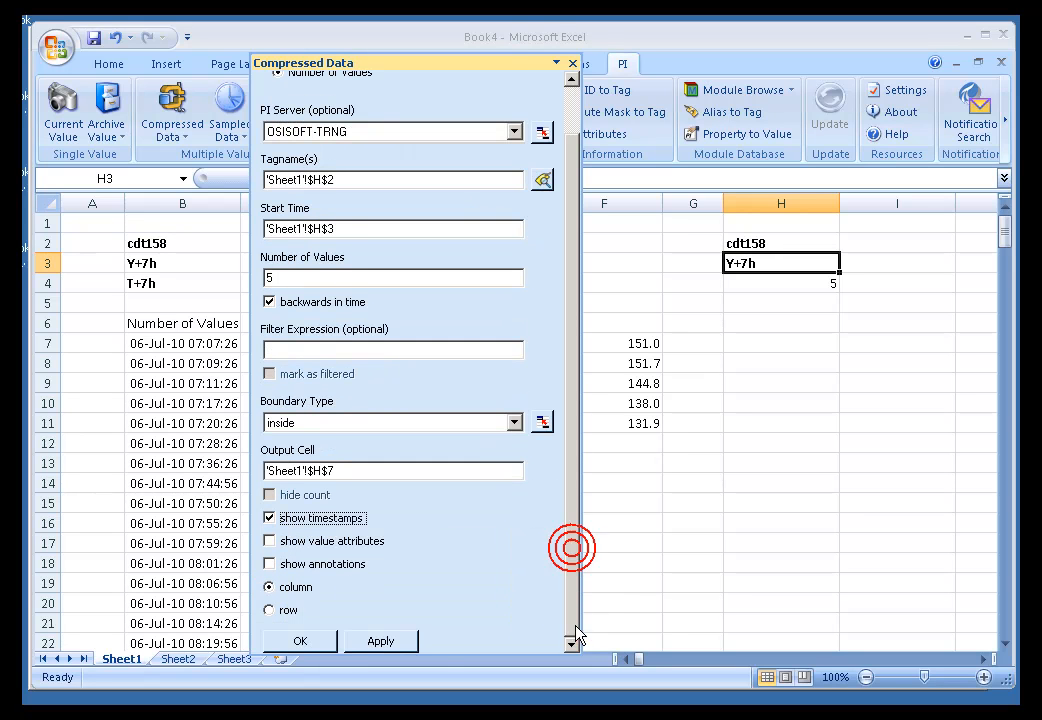
click(302, 640)
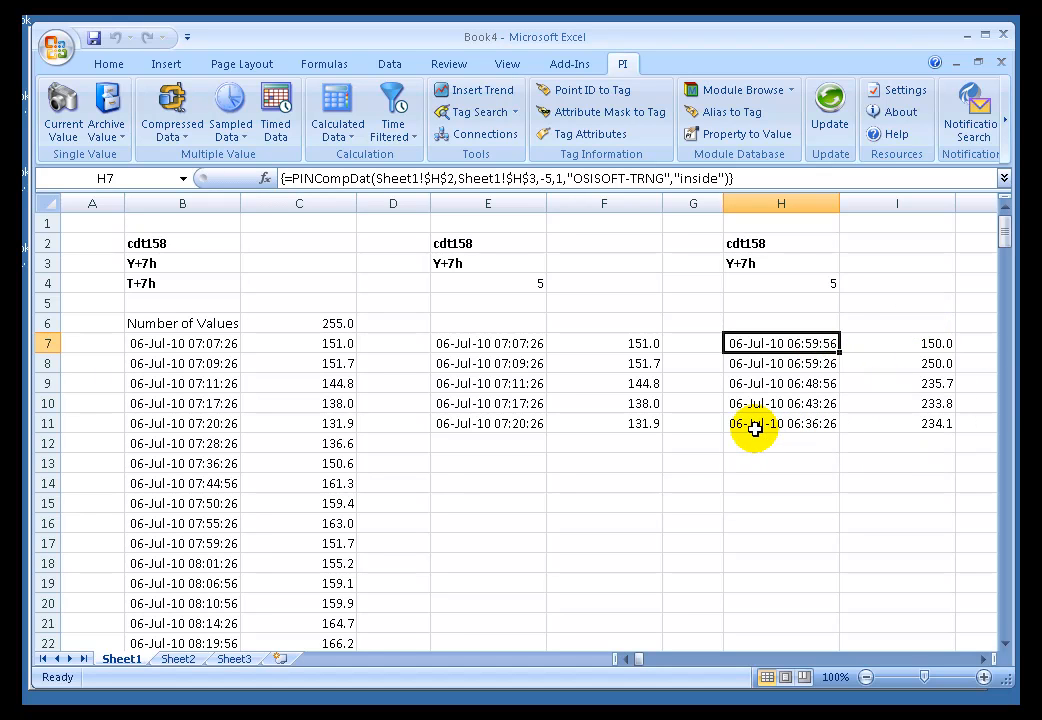
- Clear the number of values from cell H4 and check the settings of the query at H7
click(820, 282)
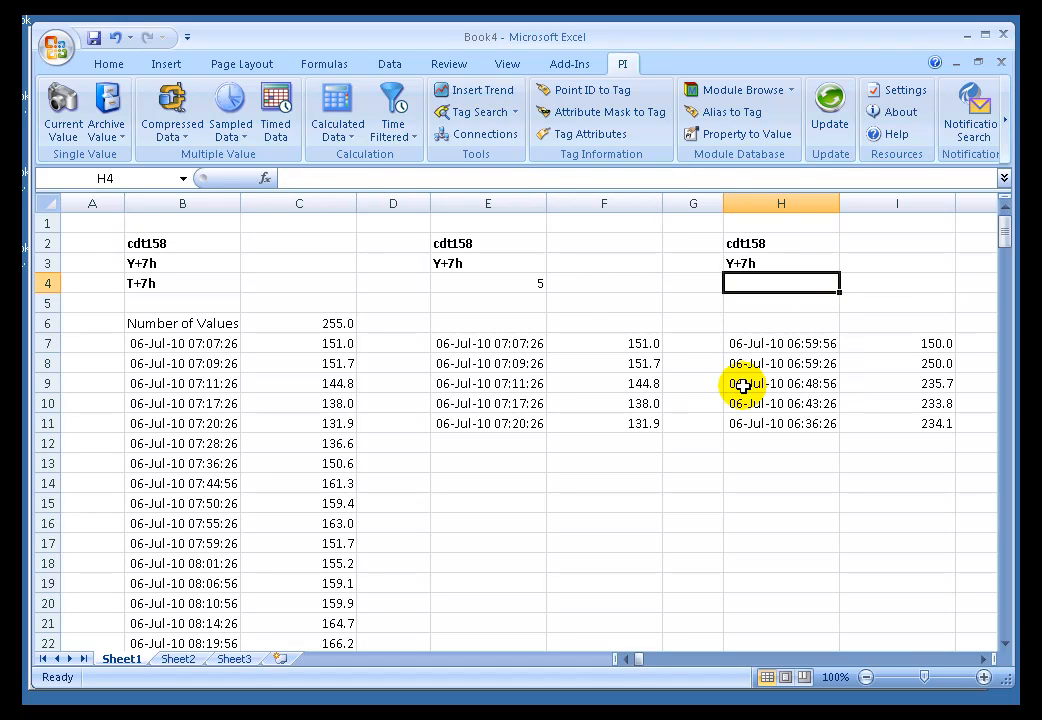
click(752, 343)
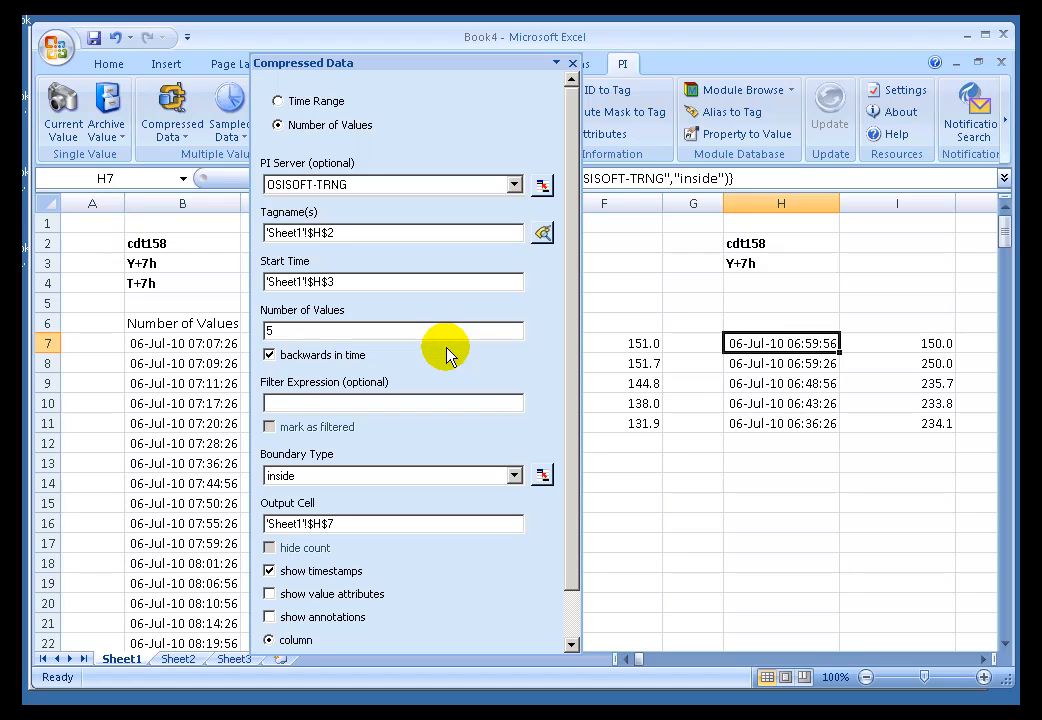
click(640, 245)
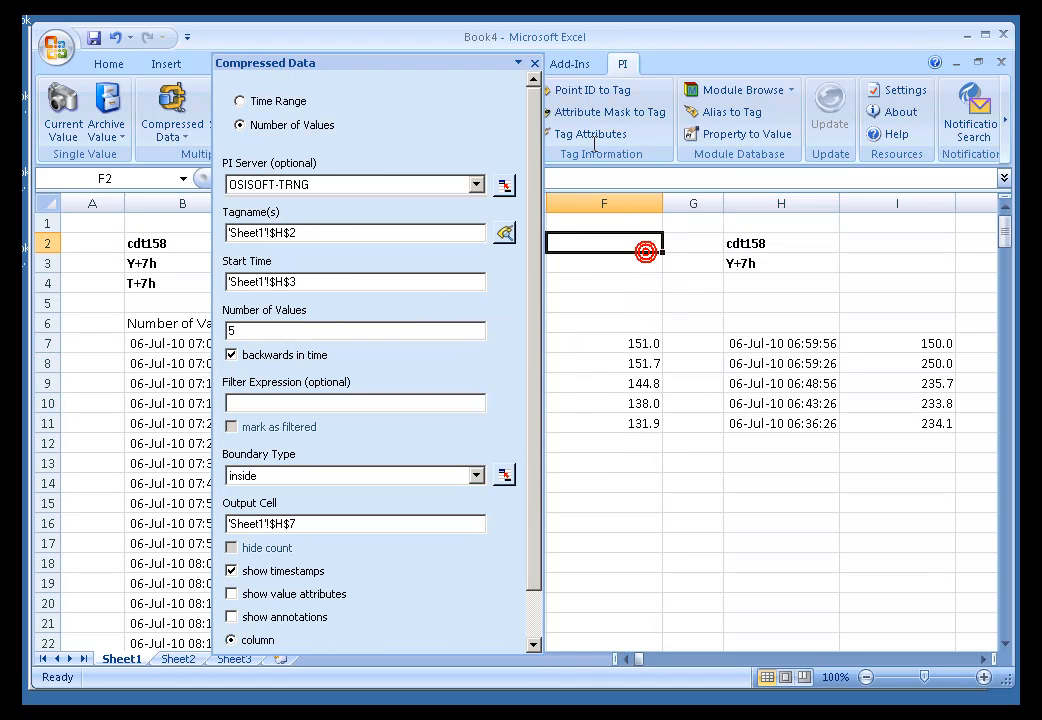
click(535, 66)
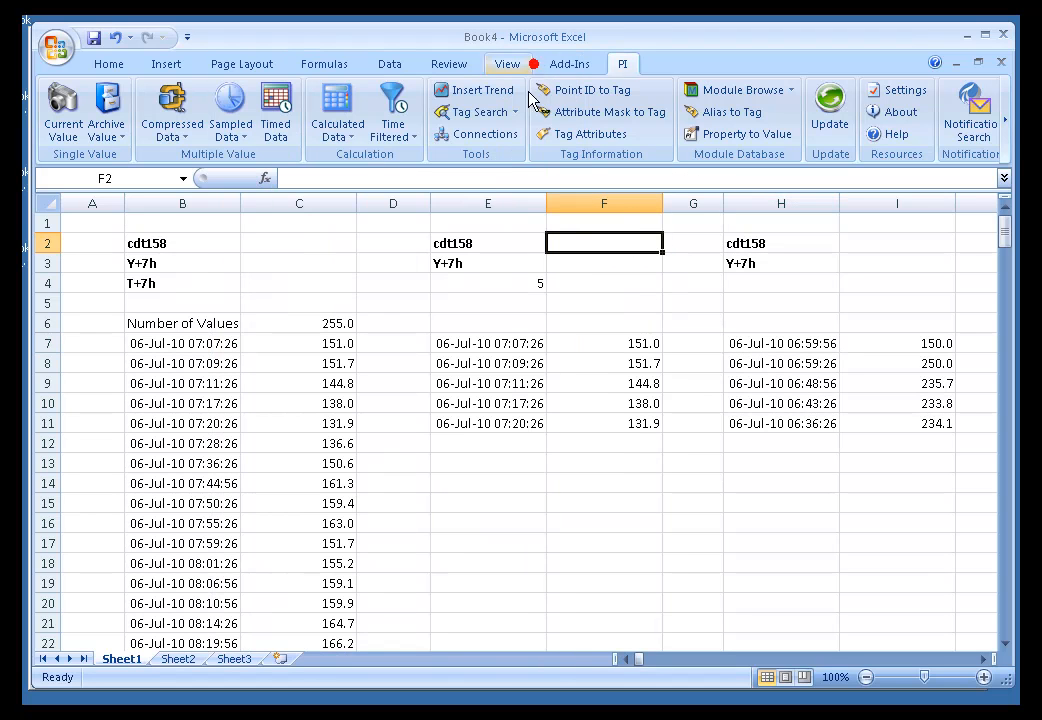
- Set the time-range query's start time in B3 to T+7h and end time in B4 to Y+7h, and review the resulting value order
click(160, 365)
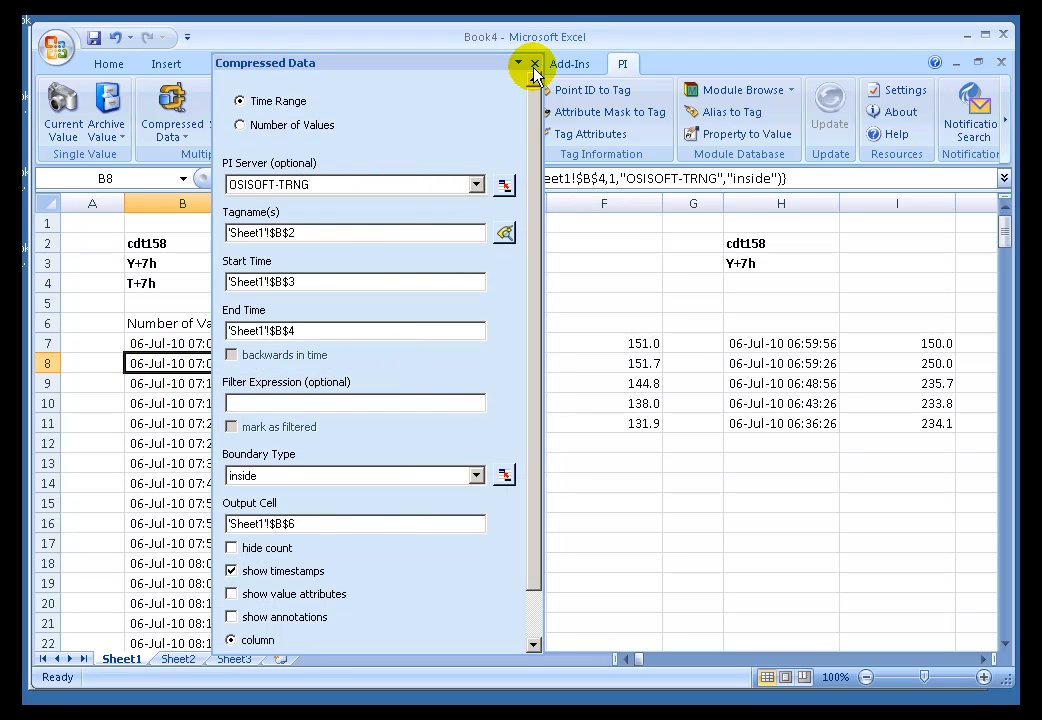
click(534, 64)
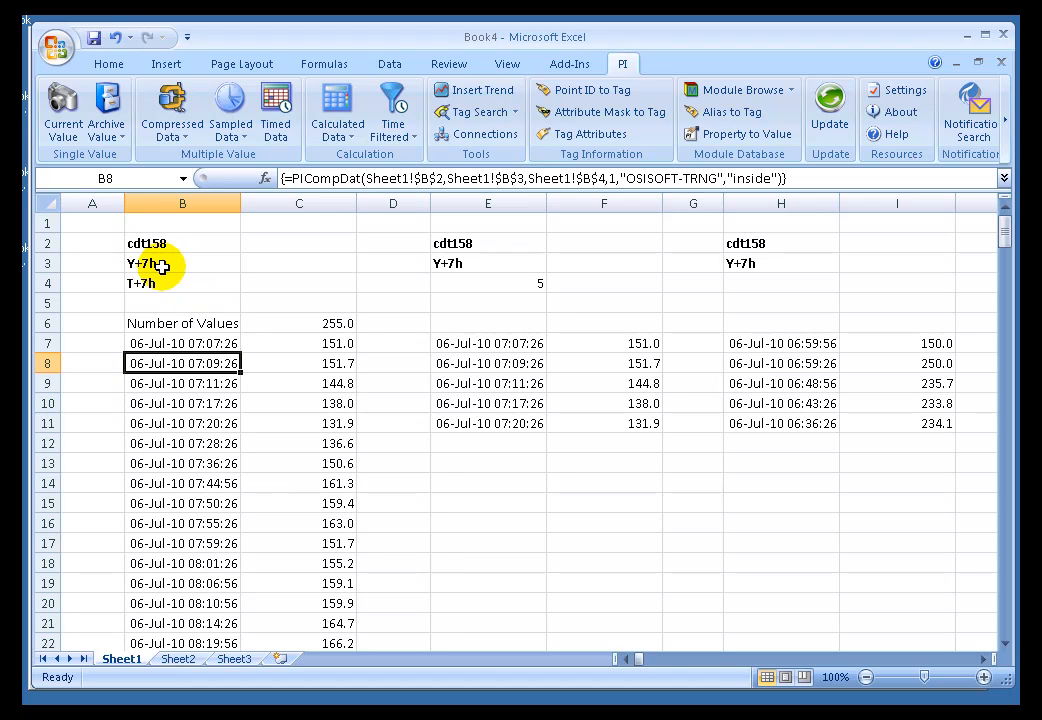
click(161, 266)
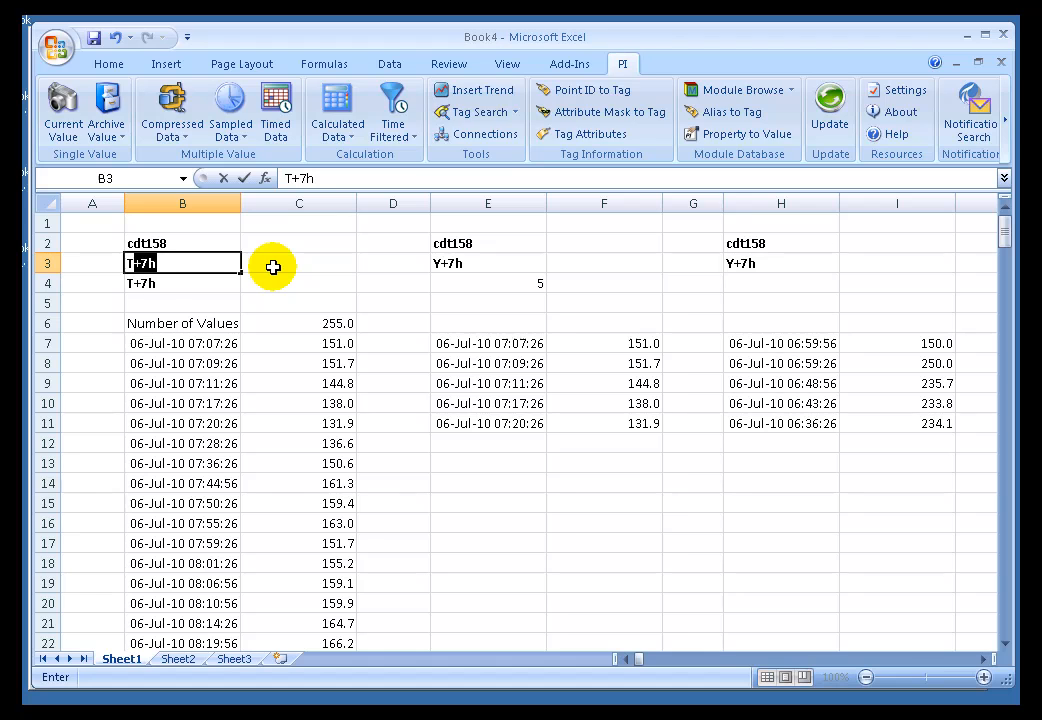
text(T)
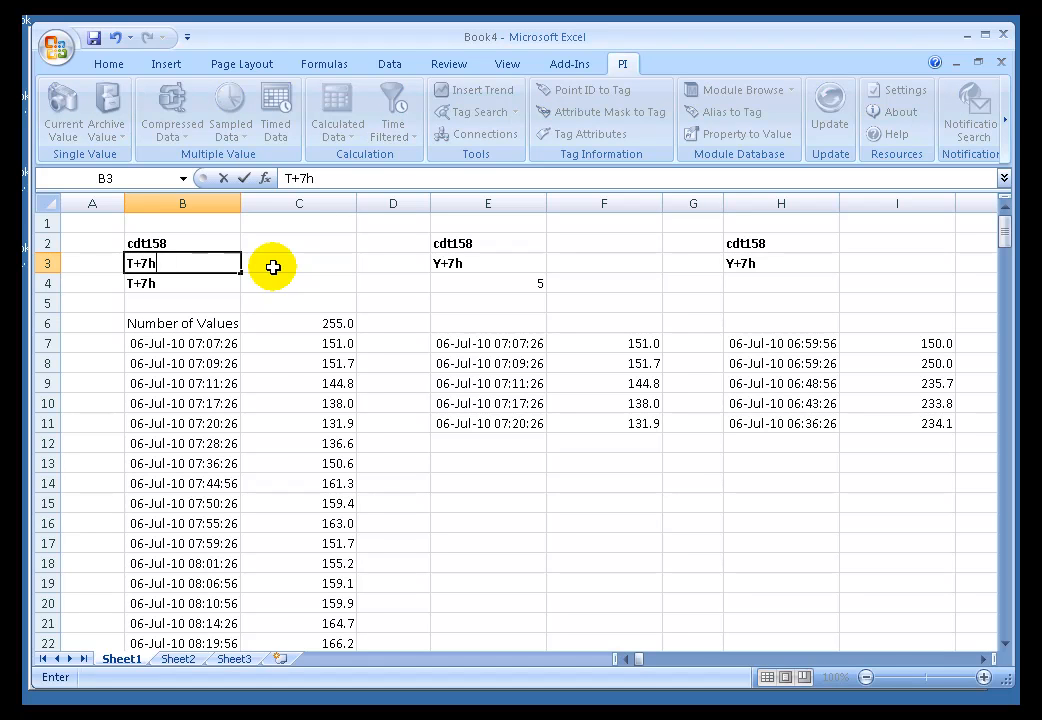
key(Return)
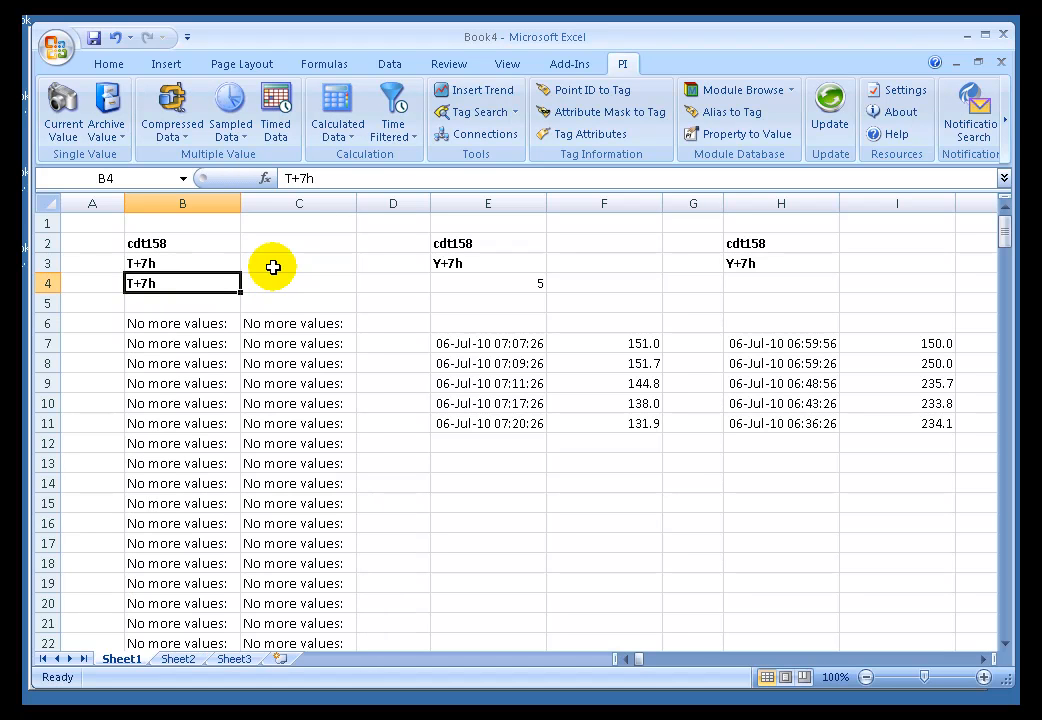
text(Y)
key(Return)
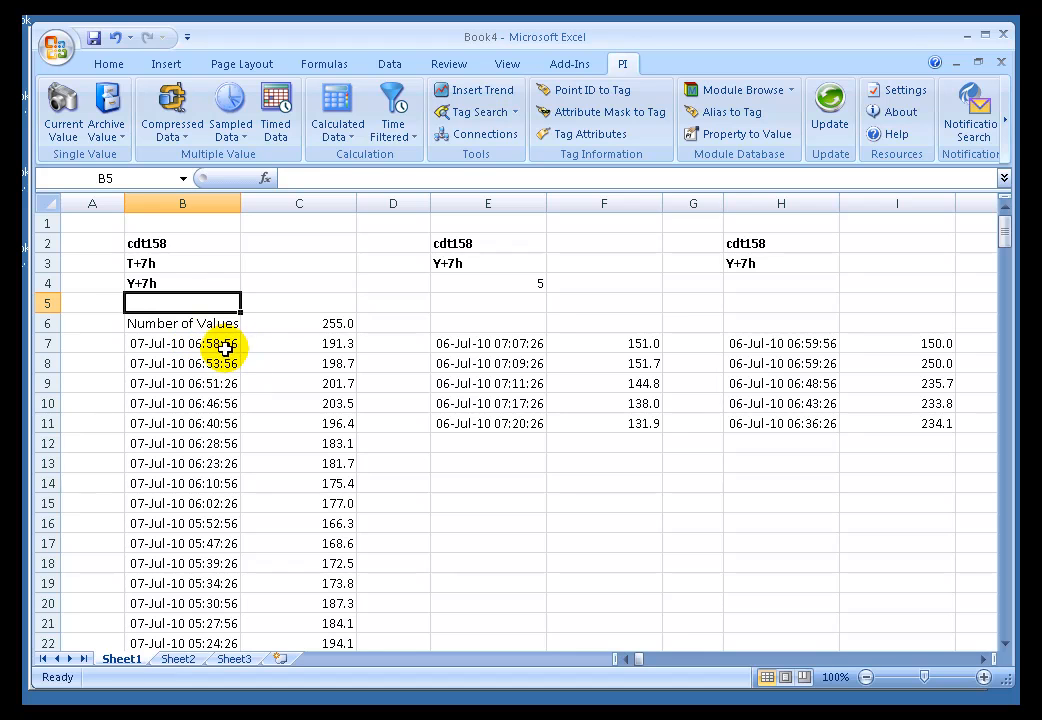
scroll(214, 426, down, 7)
scroll(216, 506, down, 4)
scroll(216, 506, up, 1)
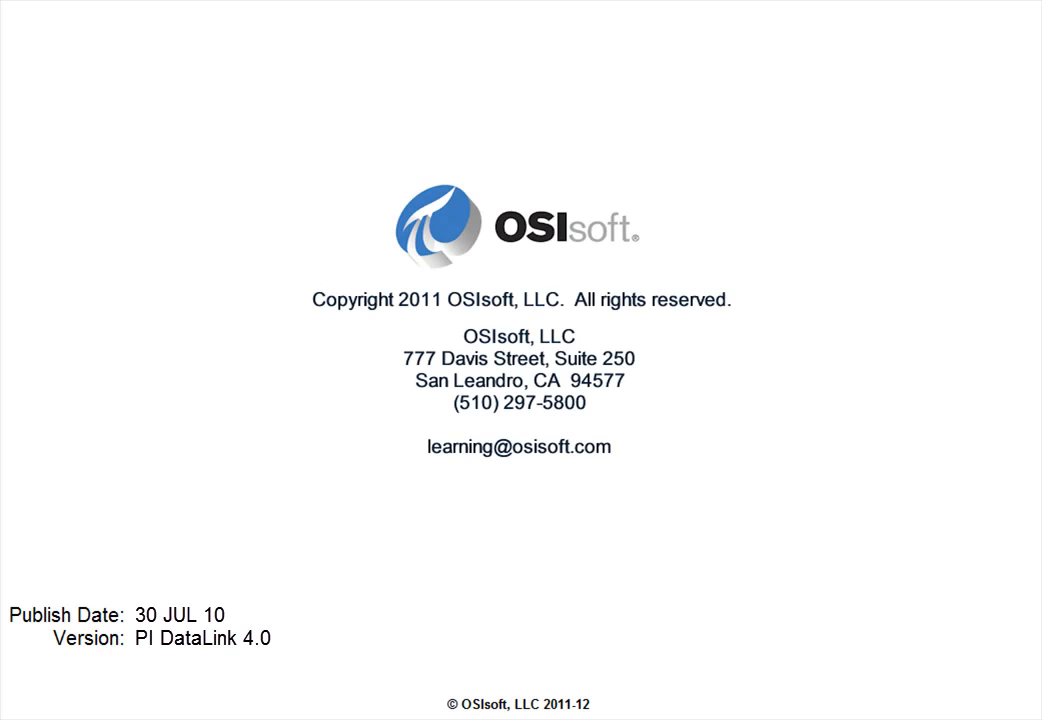